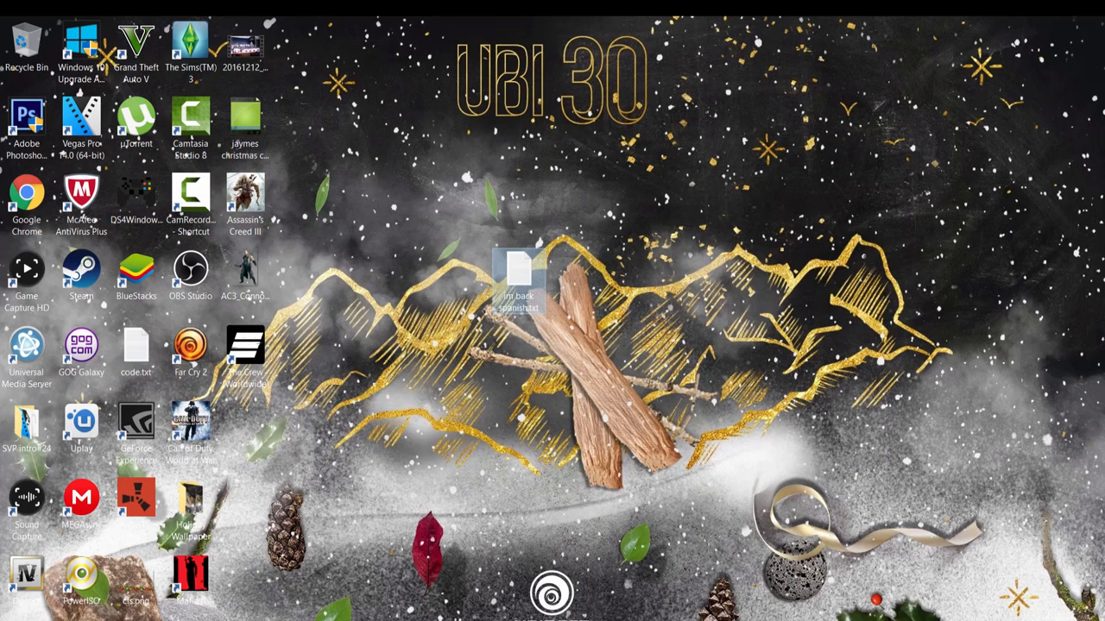
Switch to the Chrome window with the YouTube Creator Studio dashboard and look over it.
mouse_move(516, 620)
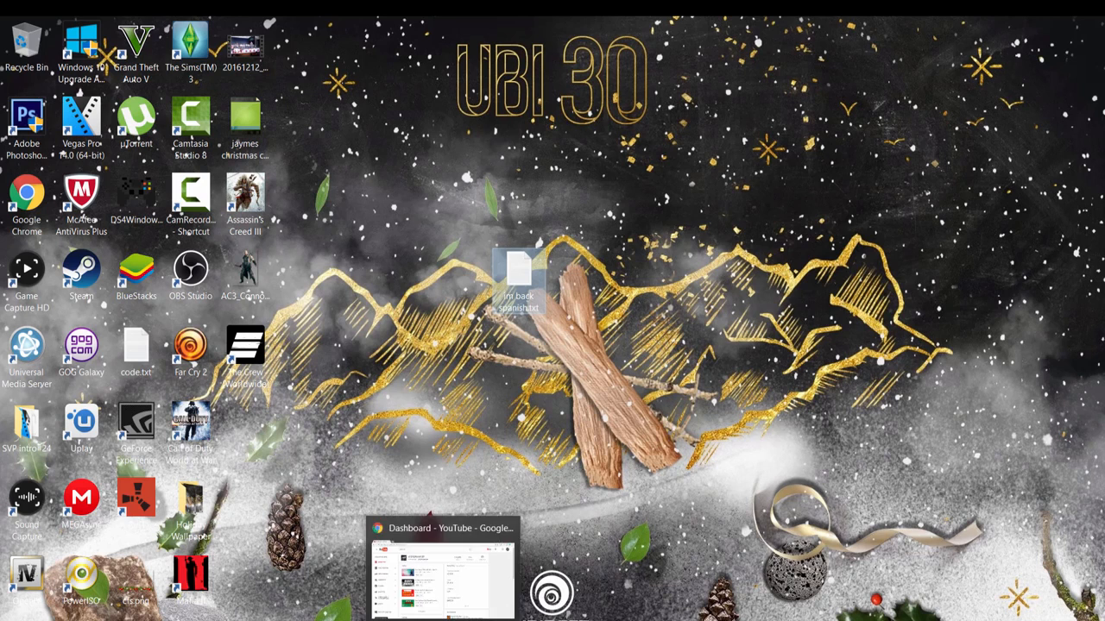
click(443, 620)
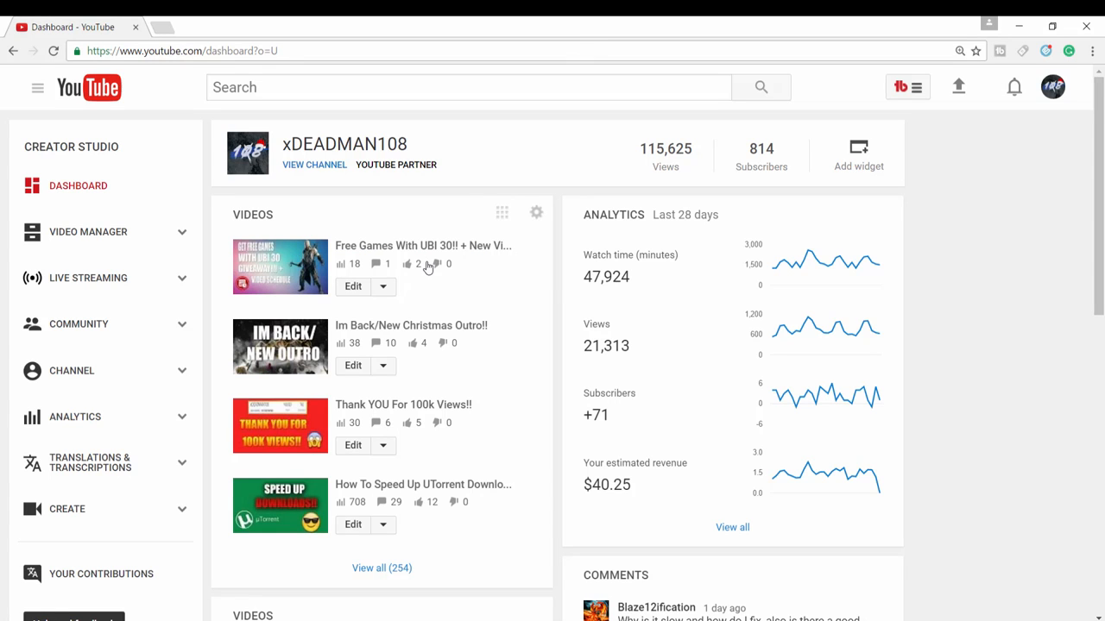
scroll(422, 382, down, 4)
scroll(422, 383, up, 3)
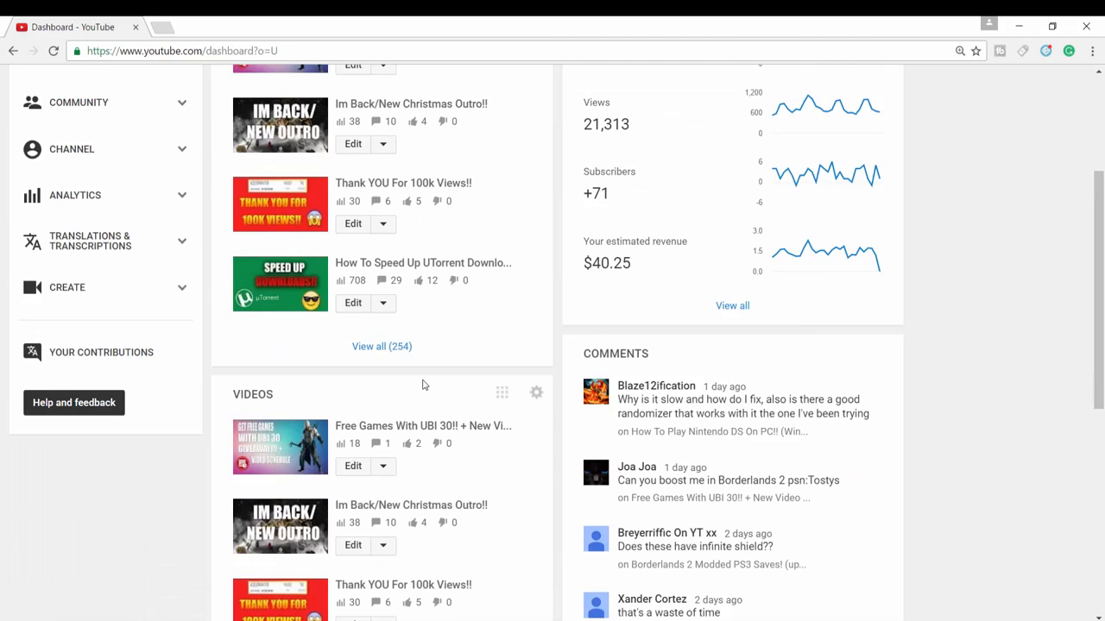
scroll(393, 193, up, 1)
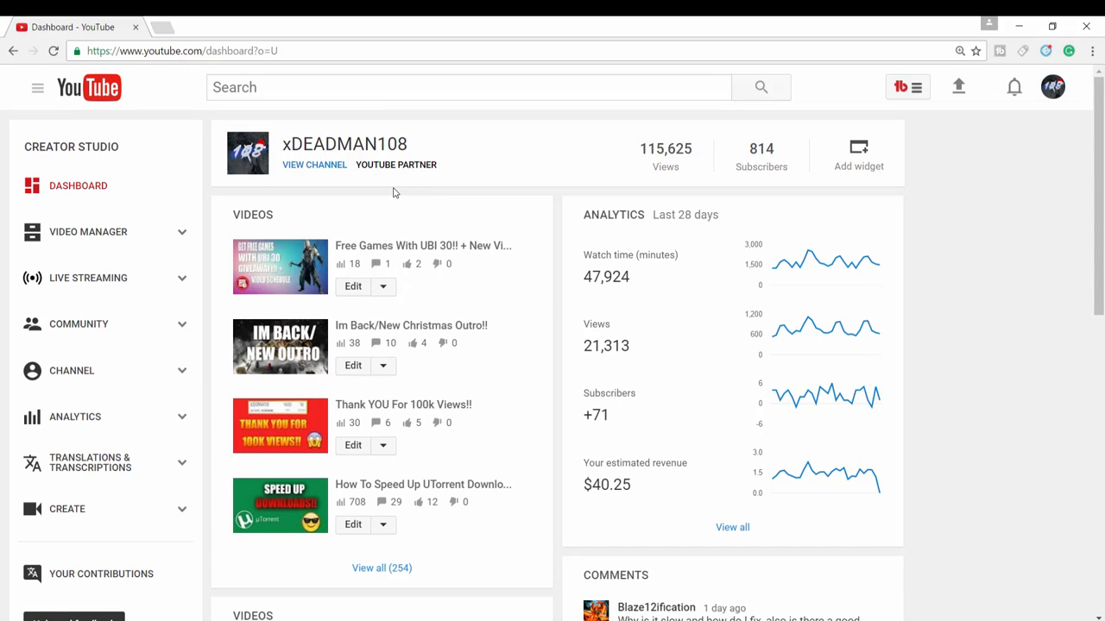
Open the "How To Speed Up UTorrent Download Speed!!" video from the channel's uploaded videos in Video Manager.
click(123, 233)
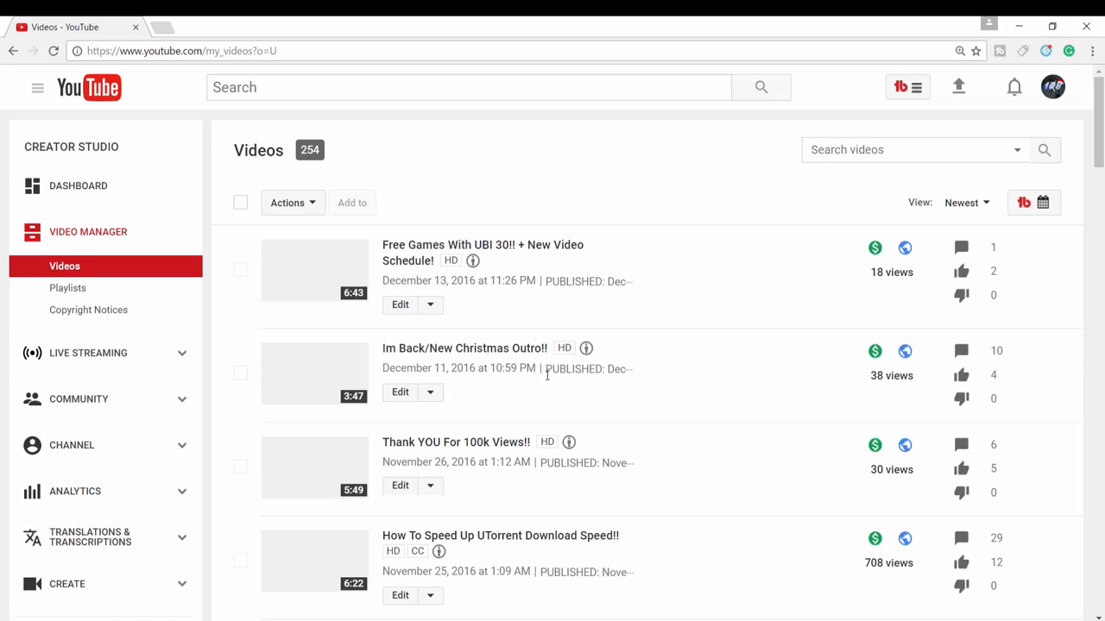
scroll(520, 380, down, 3)
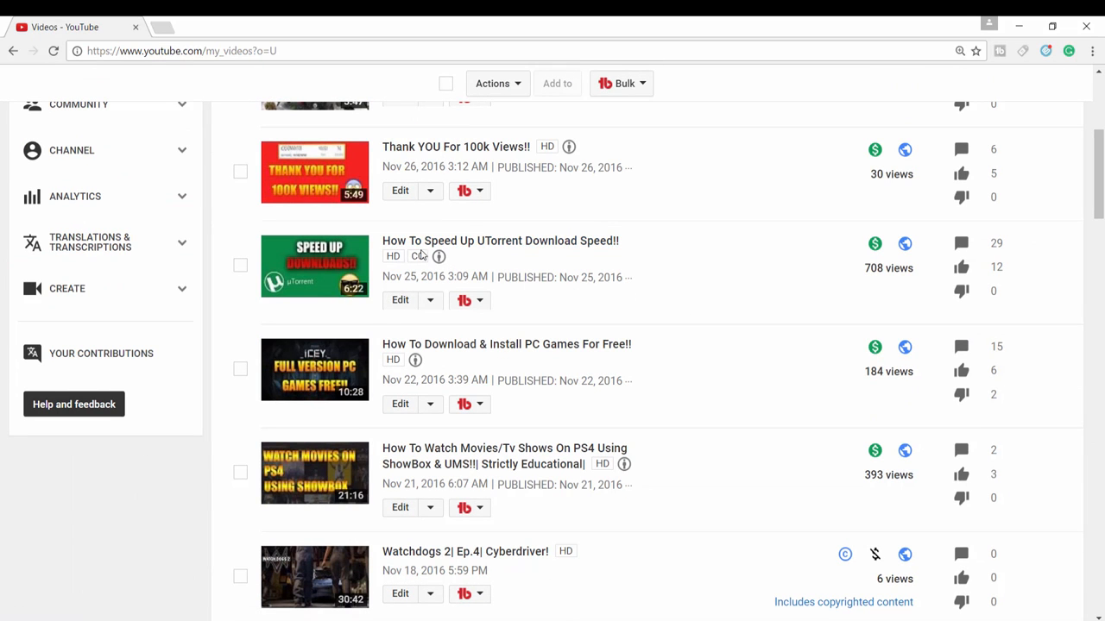
scroll(412, 253, up, 2)
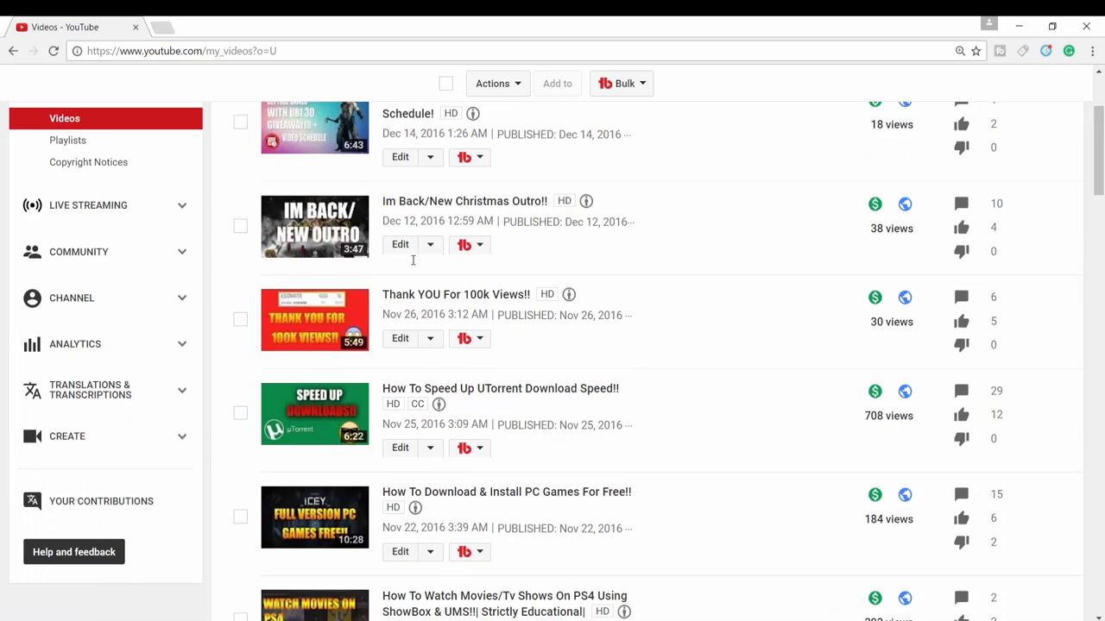
scroll(413, 260, down, 4)
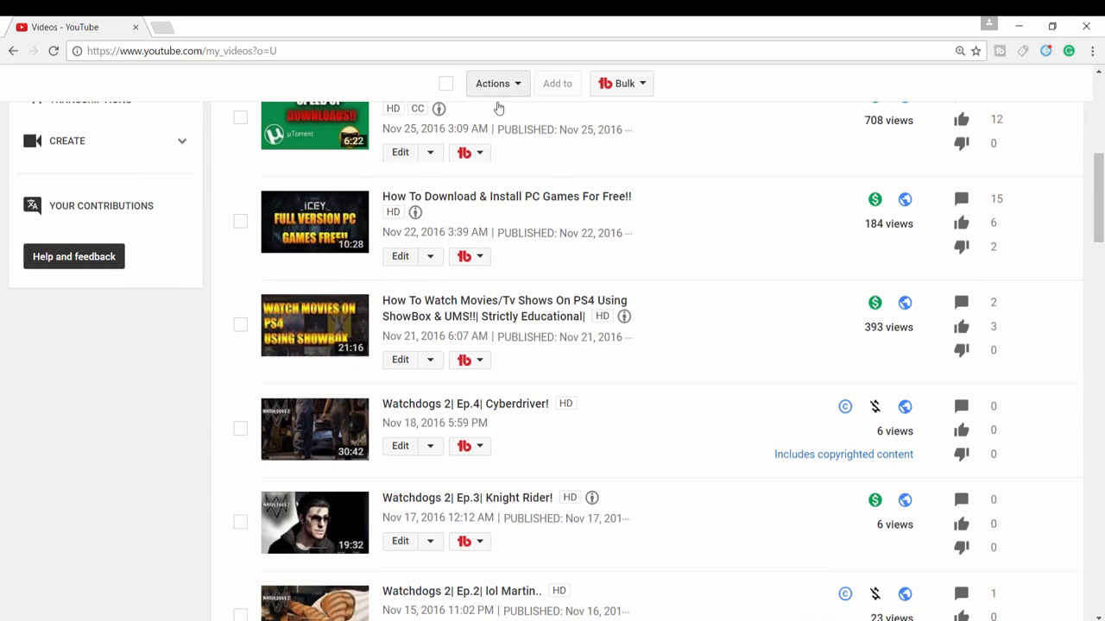
scroll(483, 172, up, 3)
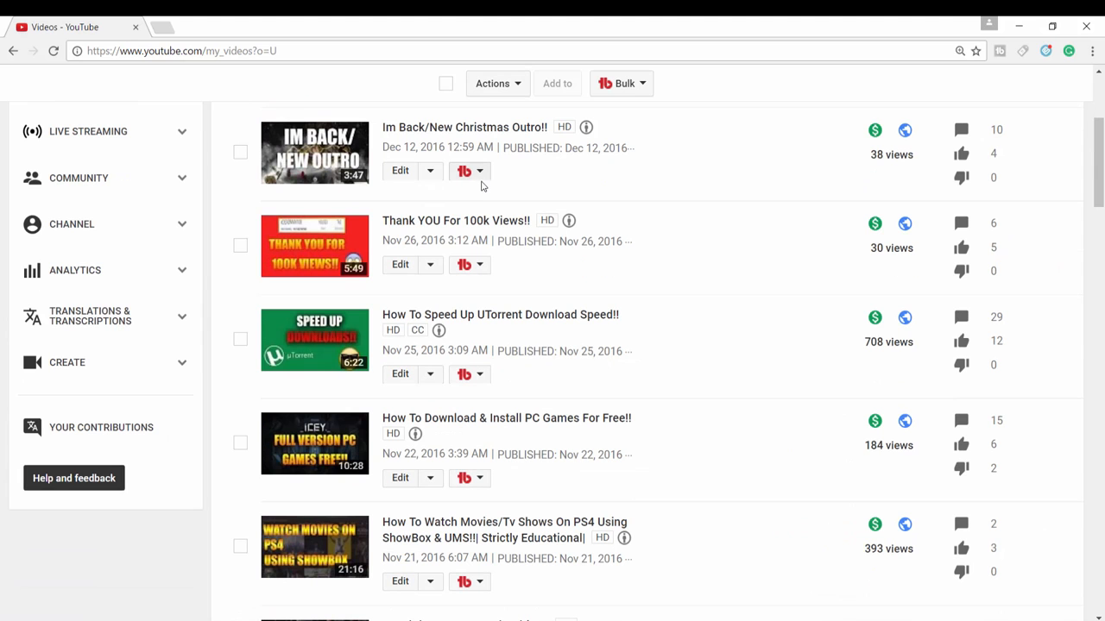
click(498, 316)
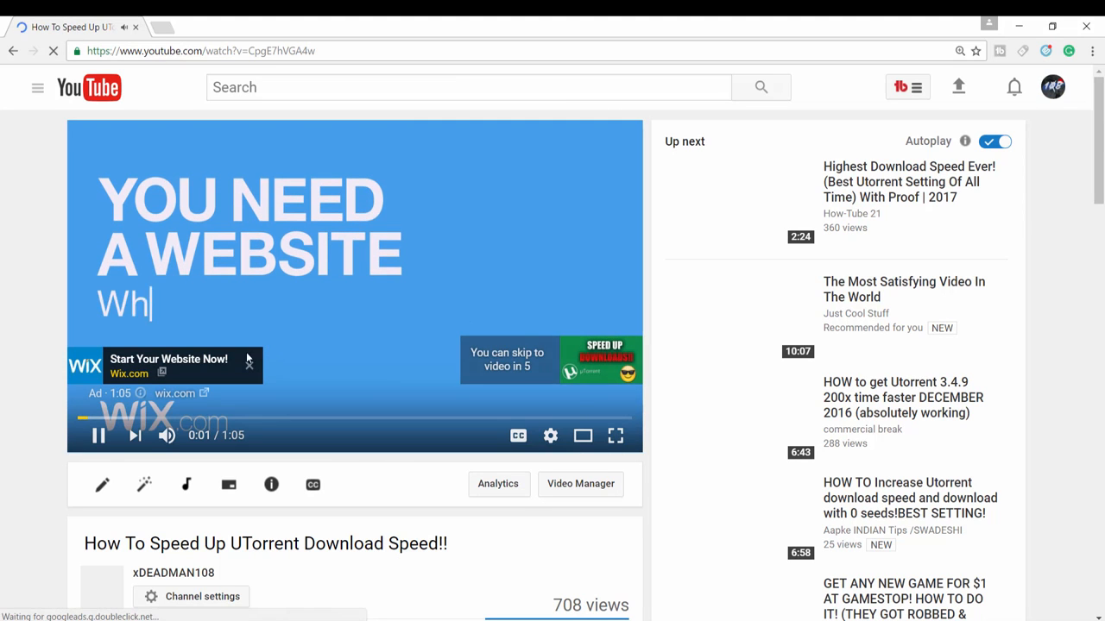
Mute the player, skip the ad and pause the video right after it starts.
key(space)
click(160, 439)
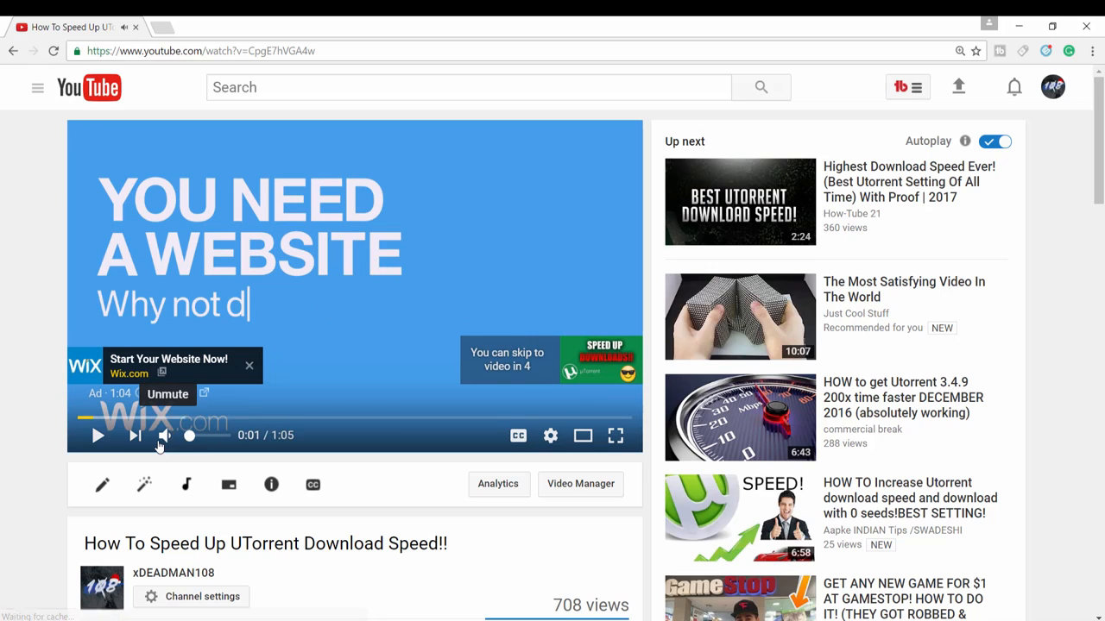
click(395, 287)
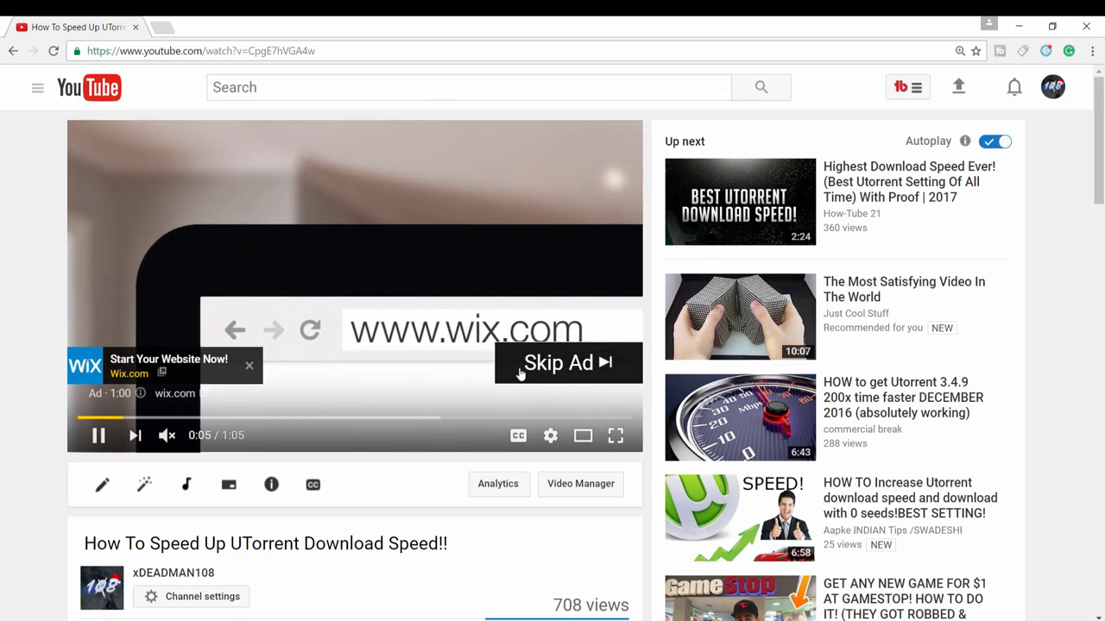
click(552, 371)
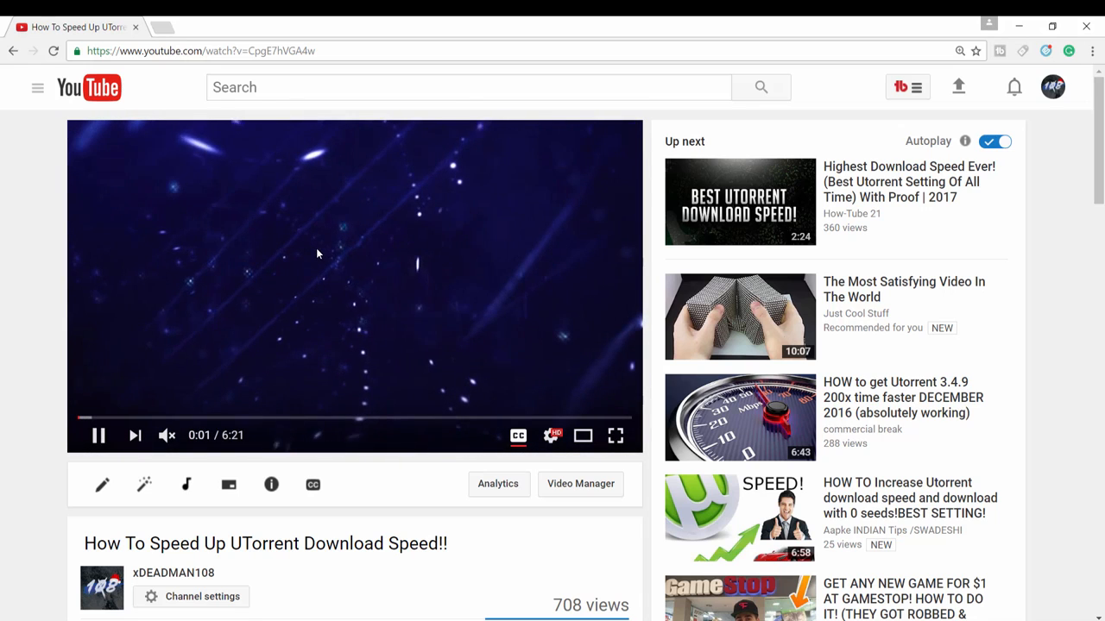
click(317, 250)
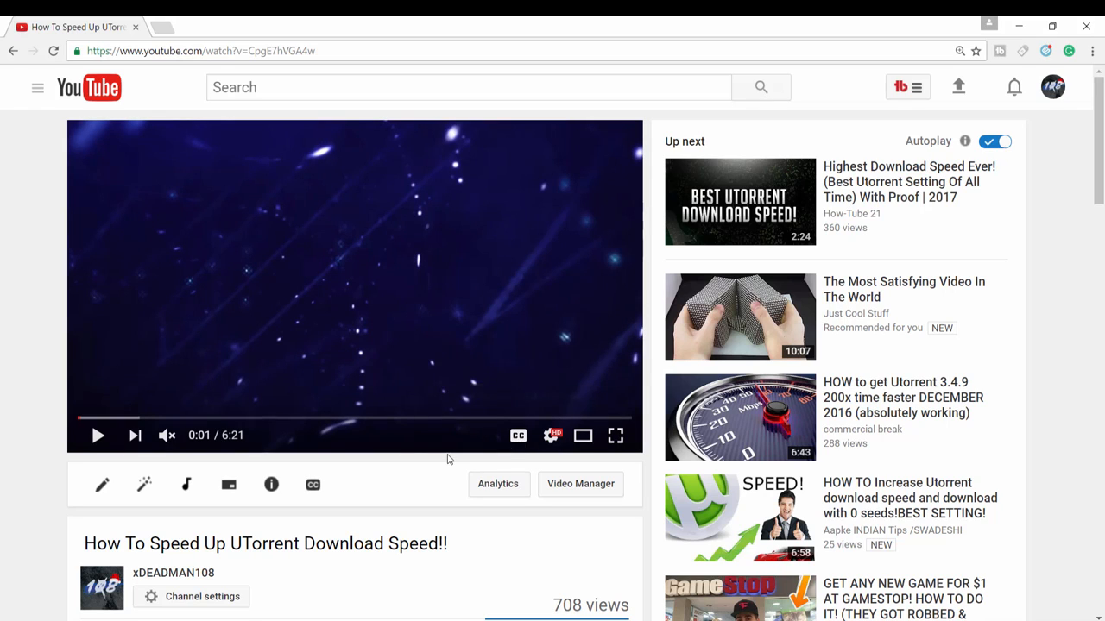
Inspect the video page in the developer tools and show its network requests.
click(520, 442)
right_click(526, 533)
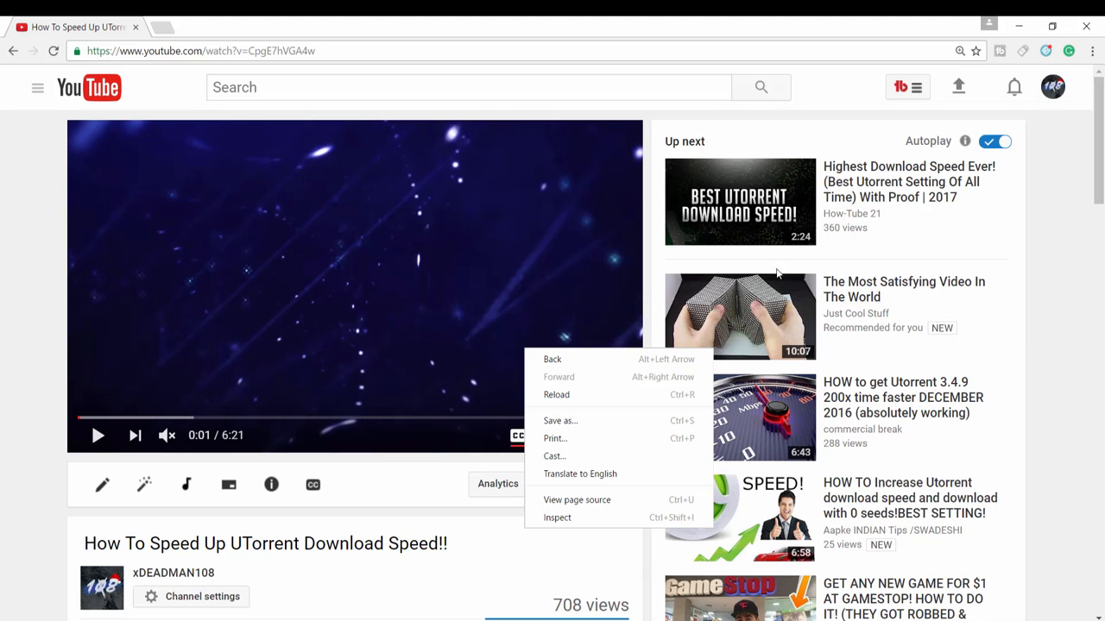
click(610, 524)
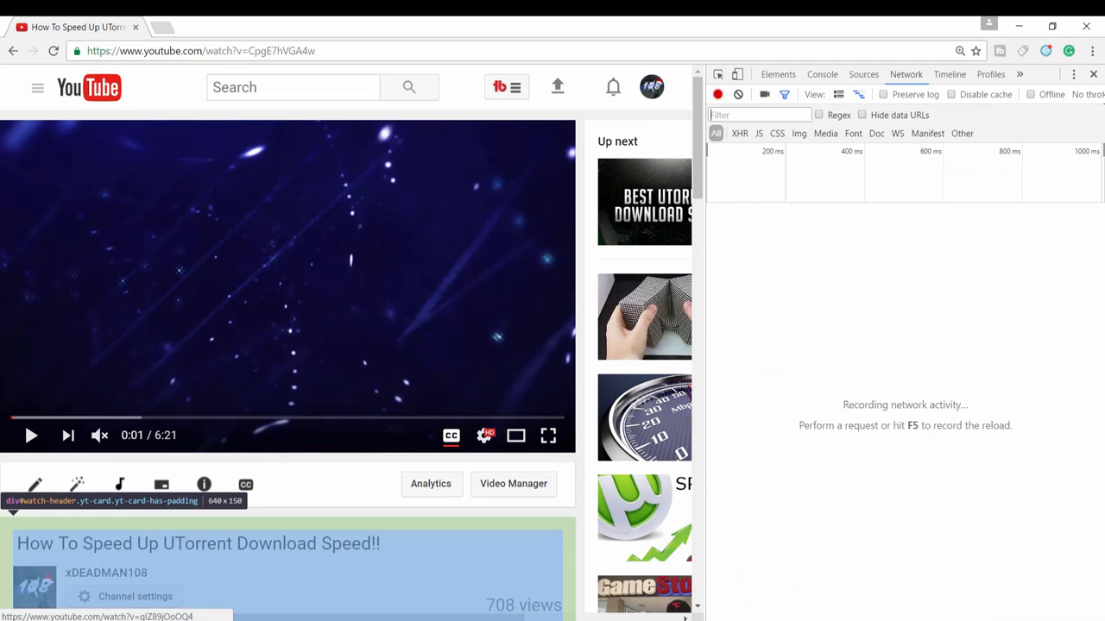
click(905, 78)
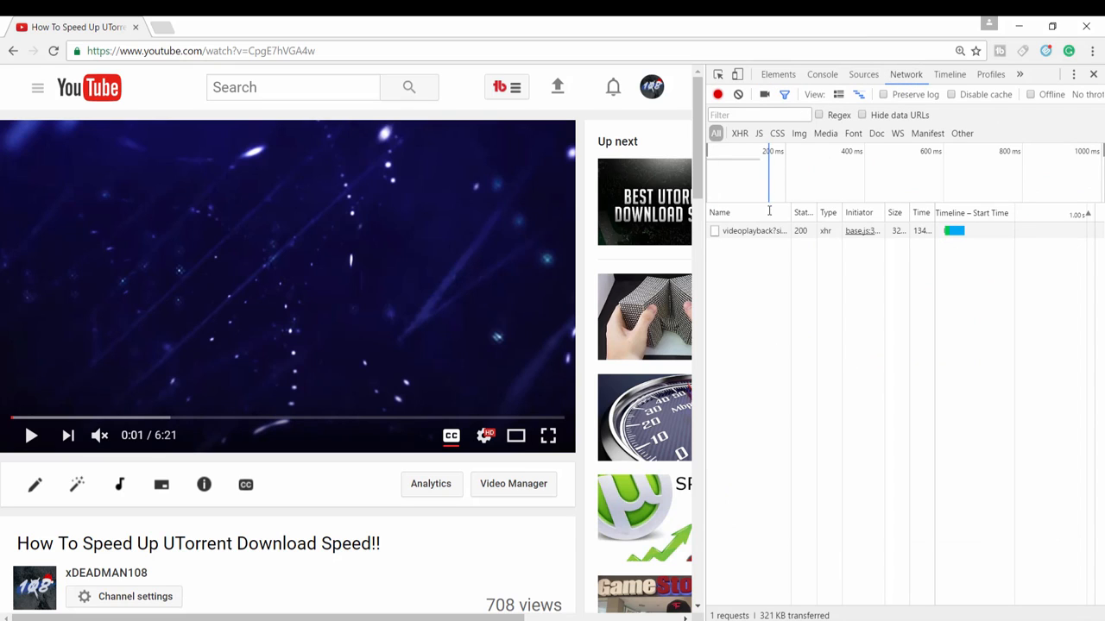
Play the video briefly with English captions turned on so the caption request gets recorded, and pause it.
click(376, 265)
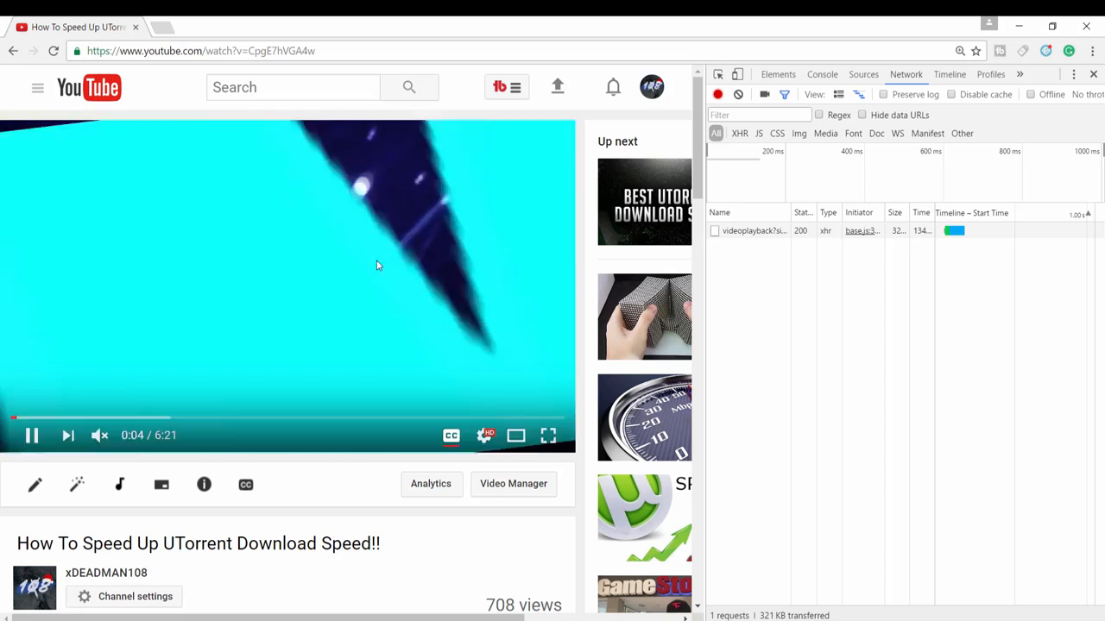
click(451, 436)
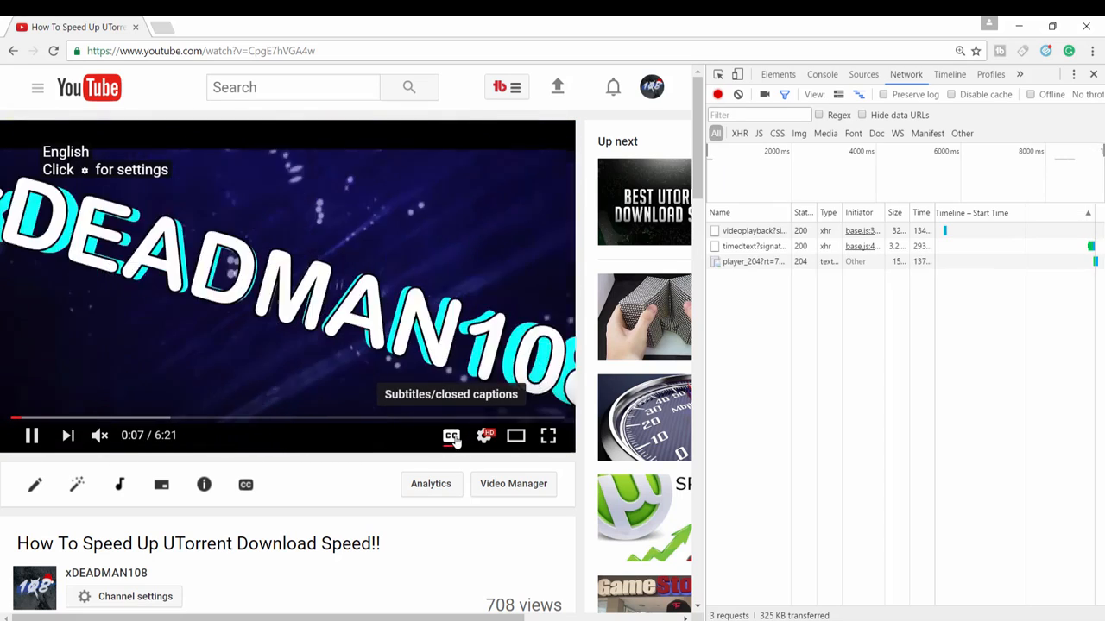
click(500, 204)
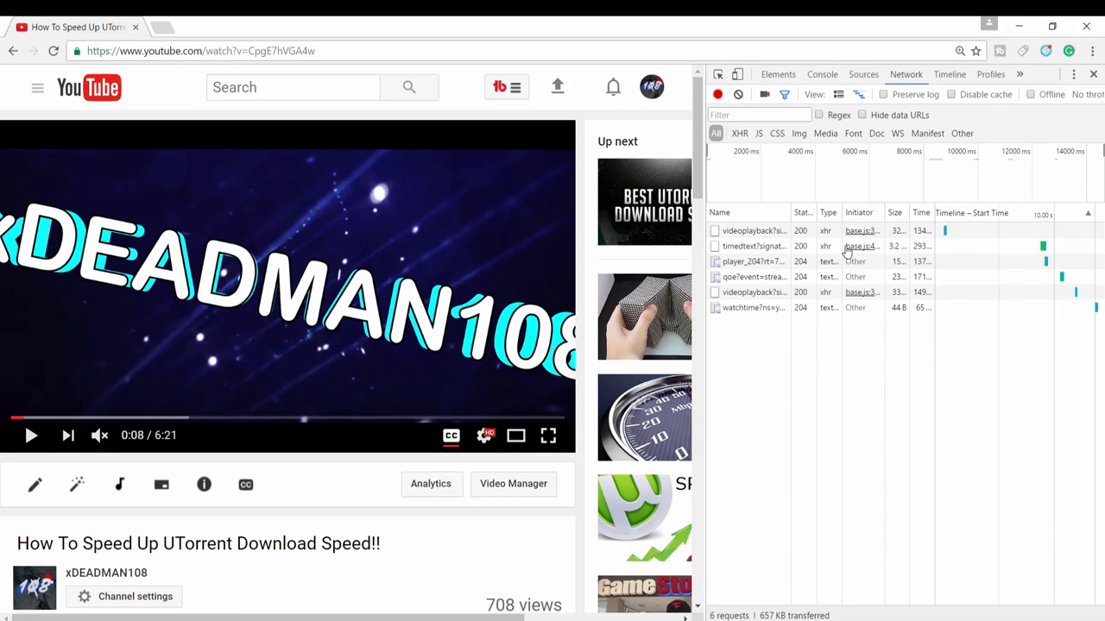
Open the timedtext request in a new browser tab and select the entire caption transcript.
mouse_move(846, 251)
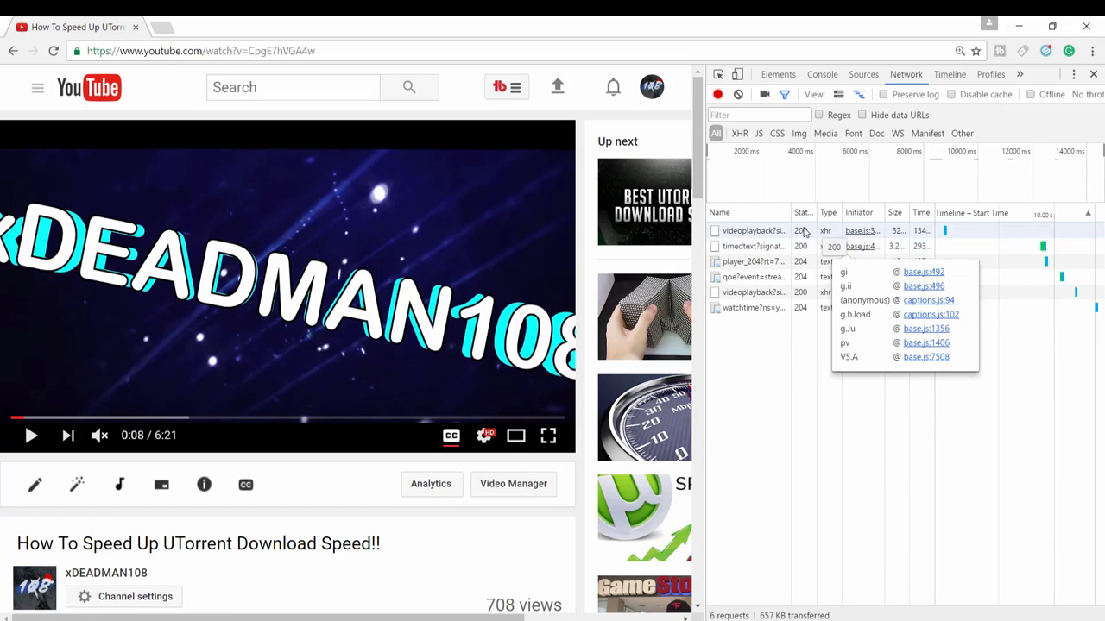
right_click(755, 250)
click(781, 378)
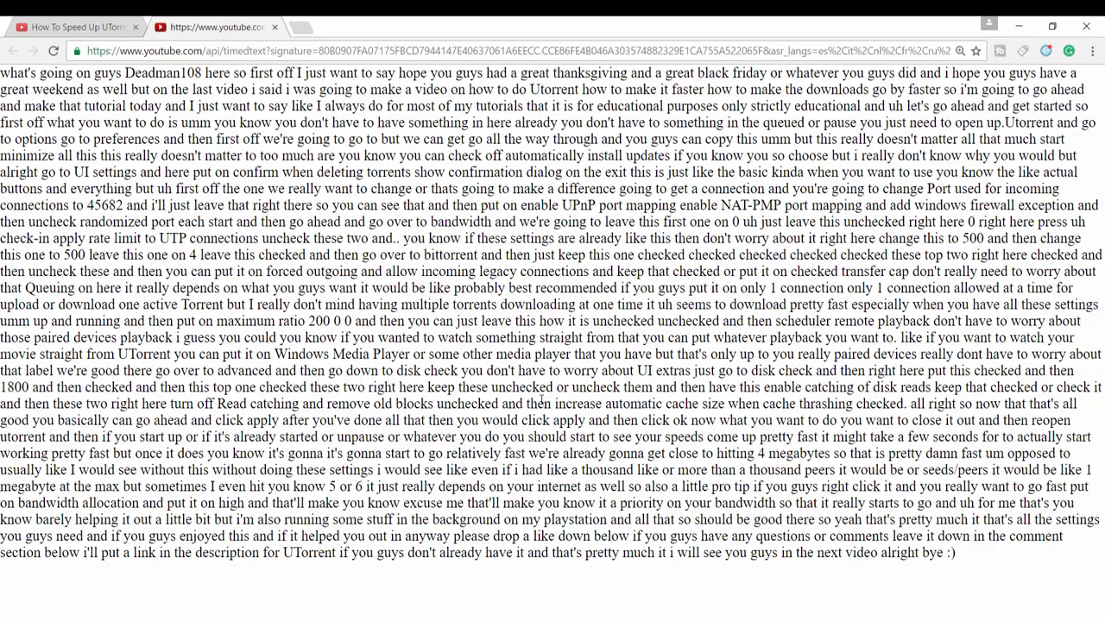
key(ctrl+a)
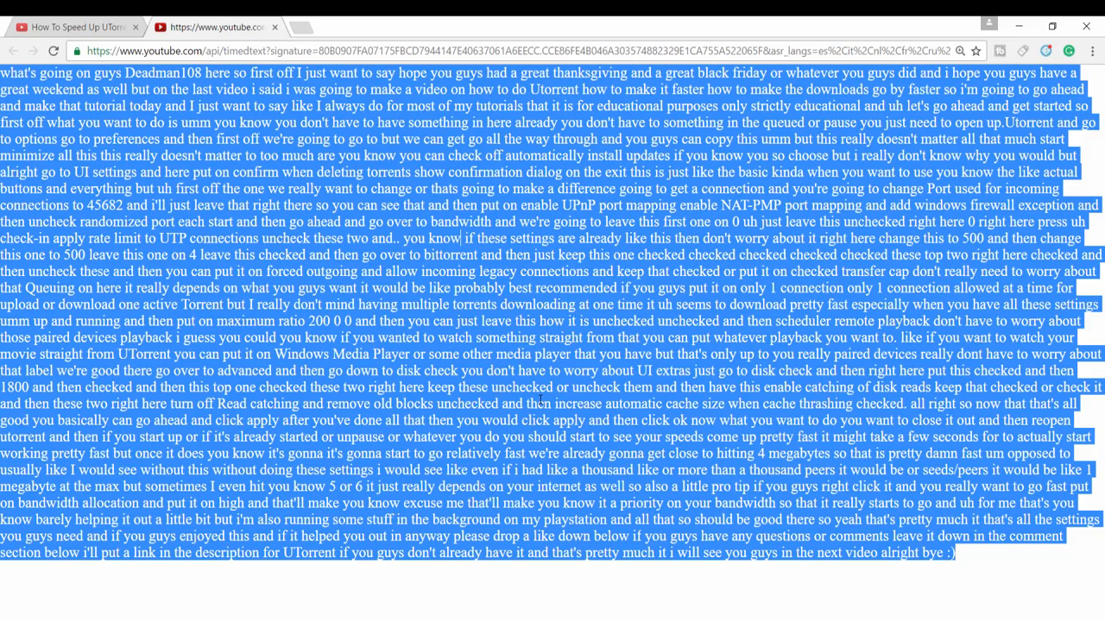
Return to the video page, close the developer tools and open the video's Subtitles & CC settings.
click(103, 19)
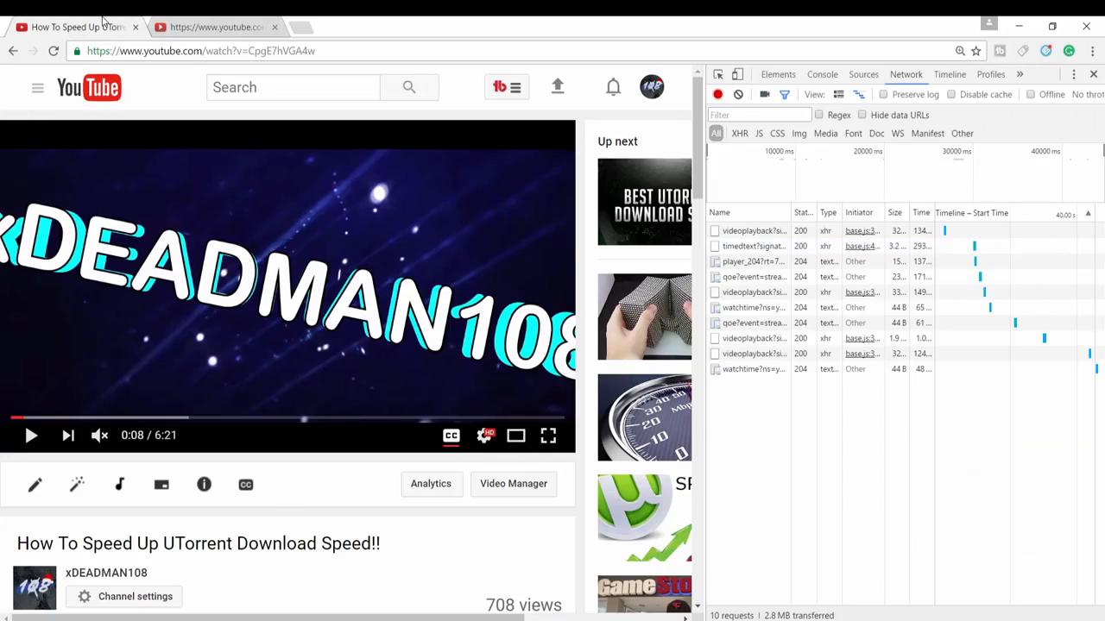
click(1093, 74)
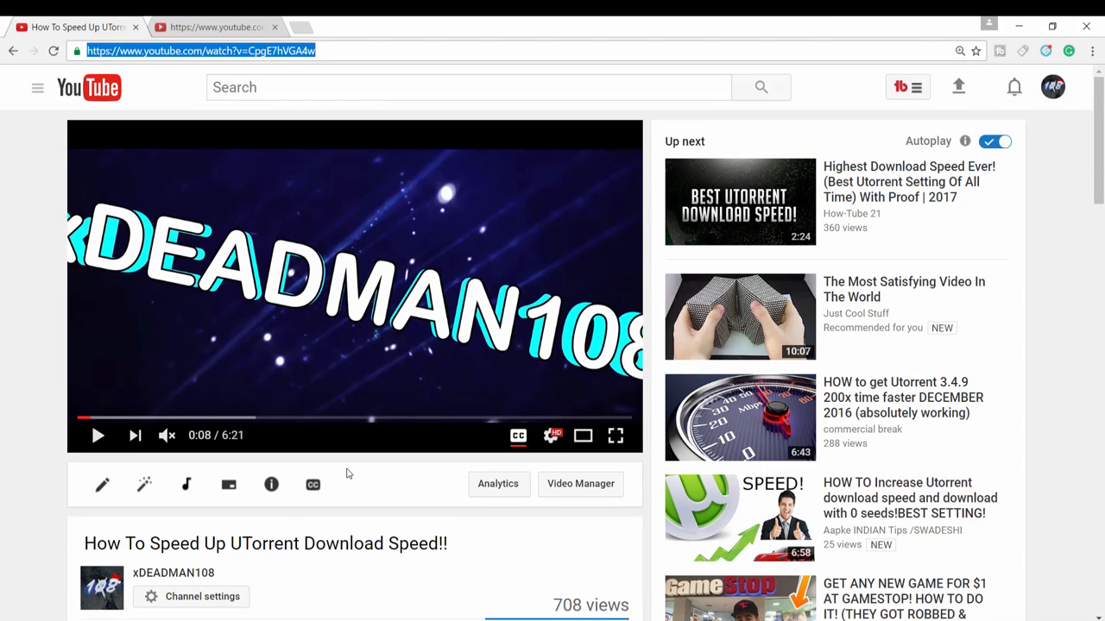
scroll(63, 523, down, 2)
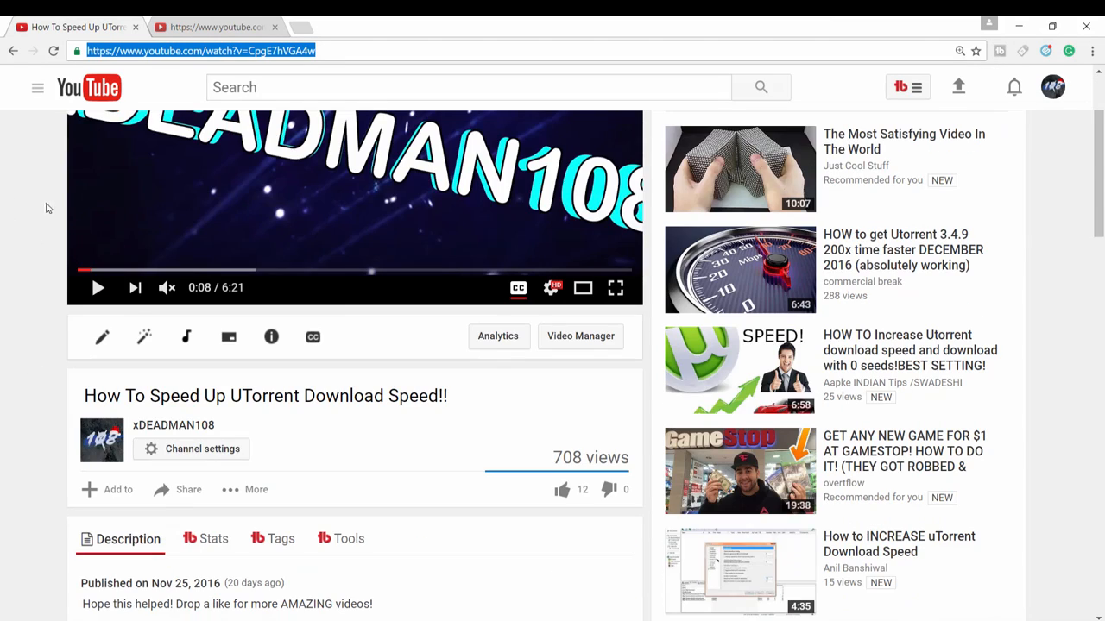
click(100, 342)
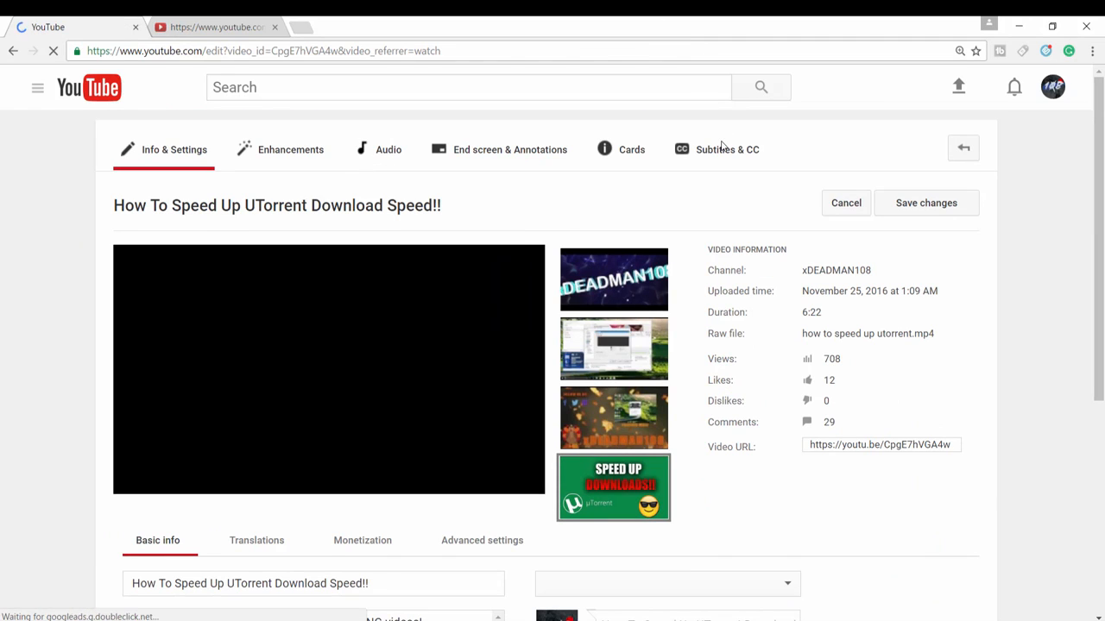
click(721, 151)
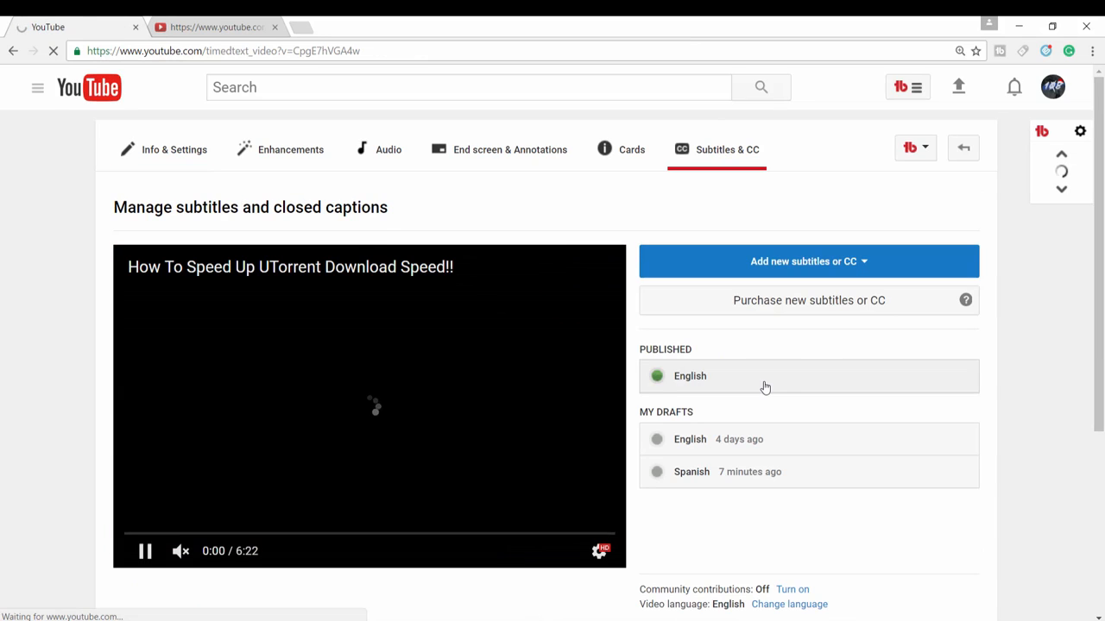
scroll(714, 319, down, 2)
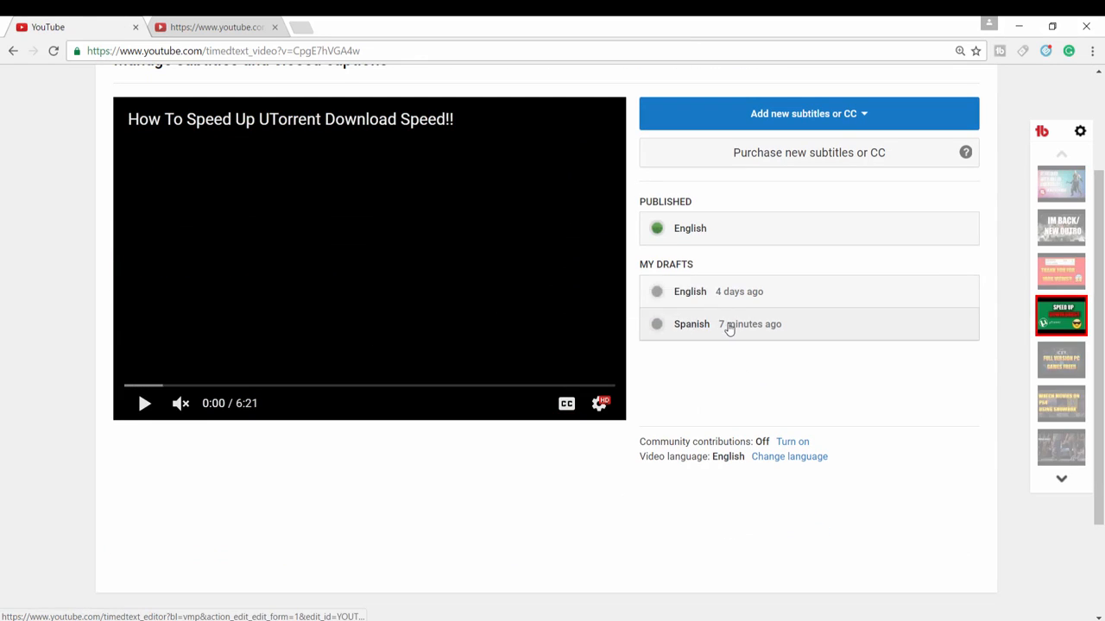
right_click(757, 291)
click(704, 377)
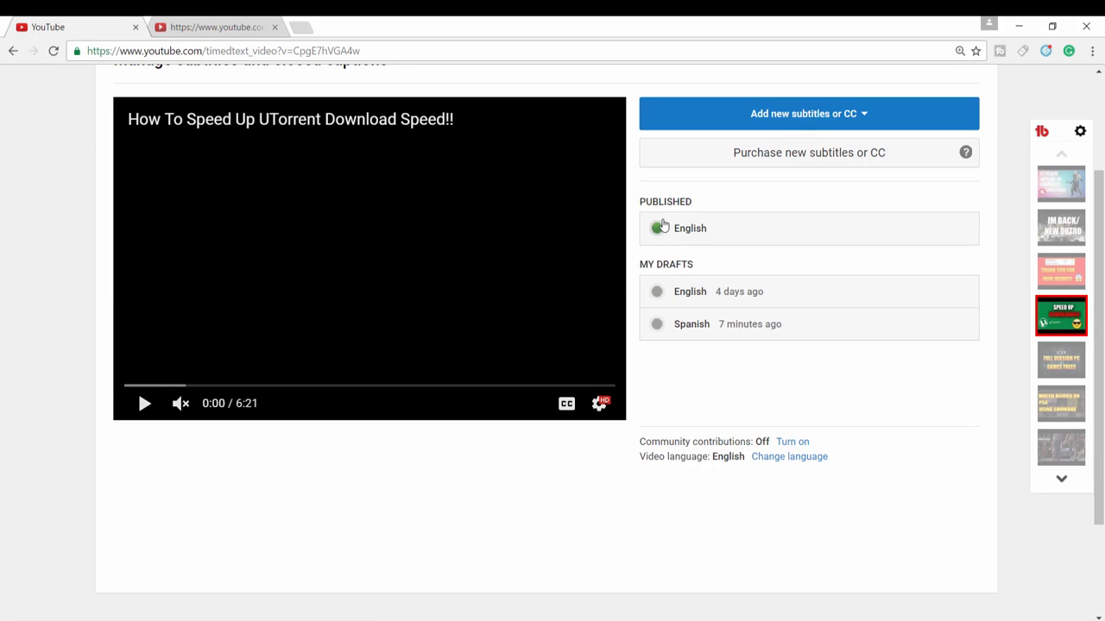
scroll(730, 237, up, 2)
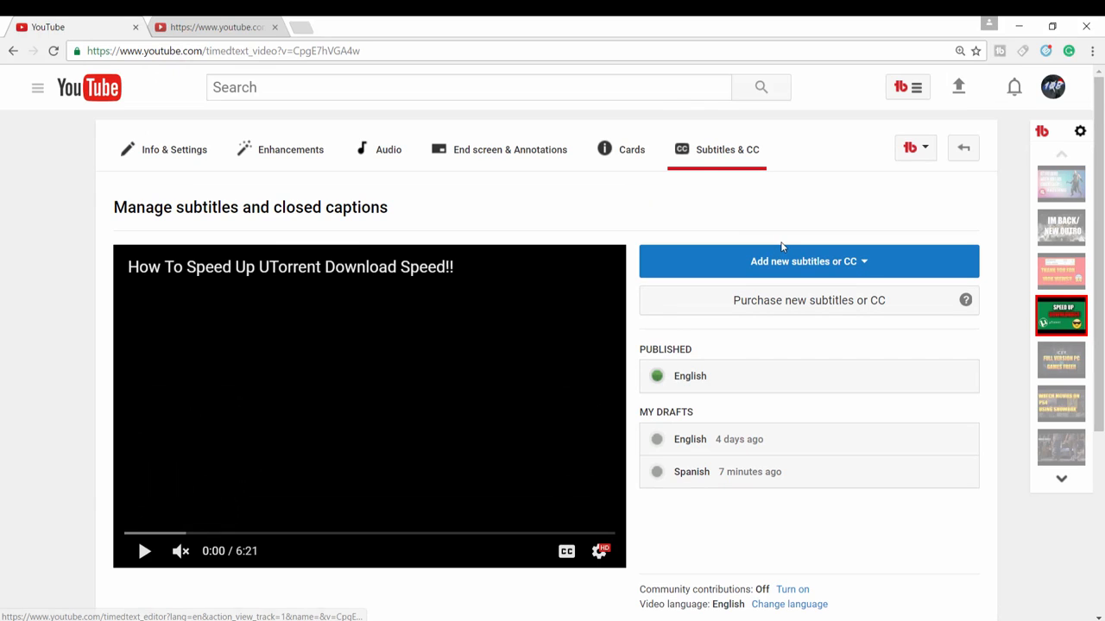
click(724, 252)
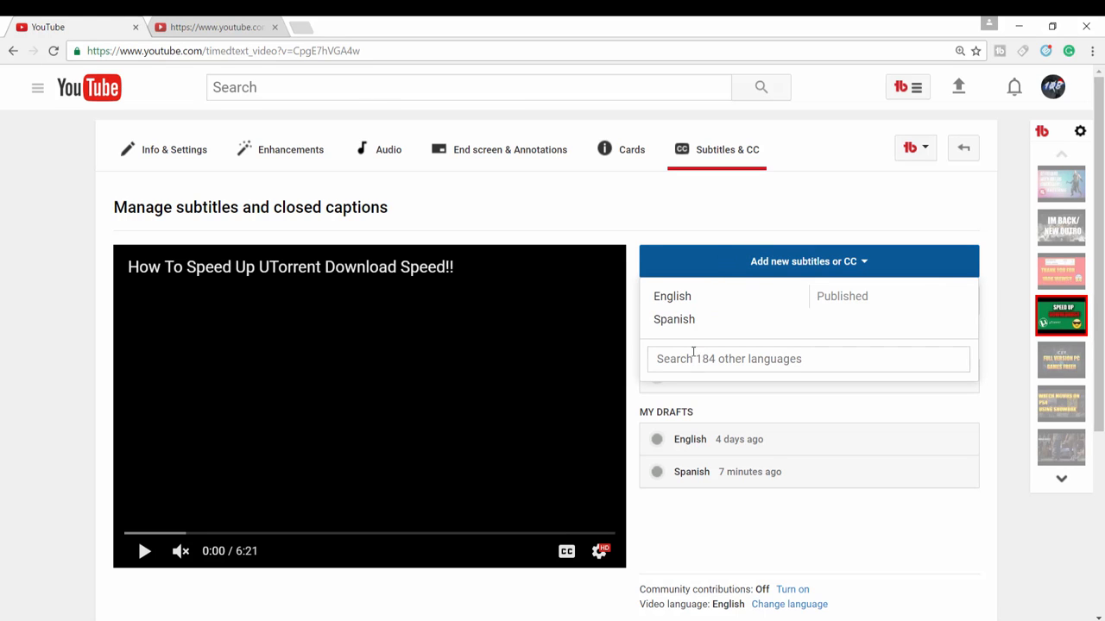
click(699, 298)
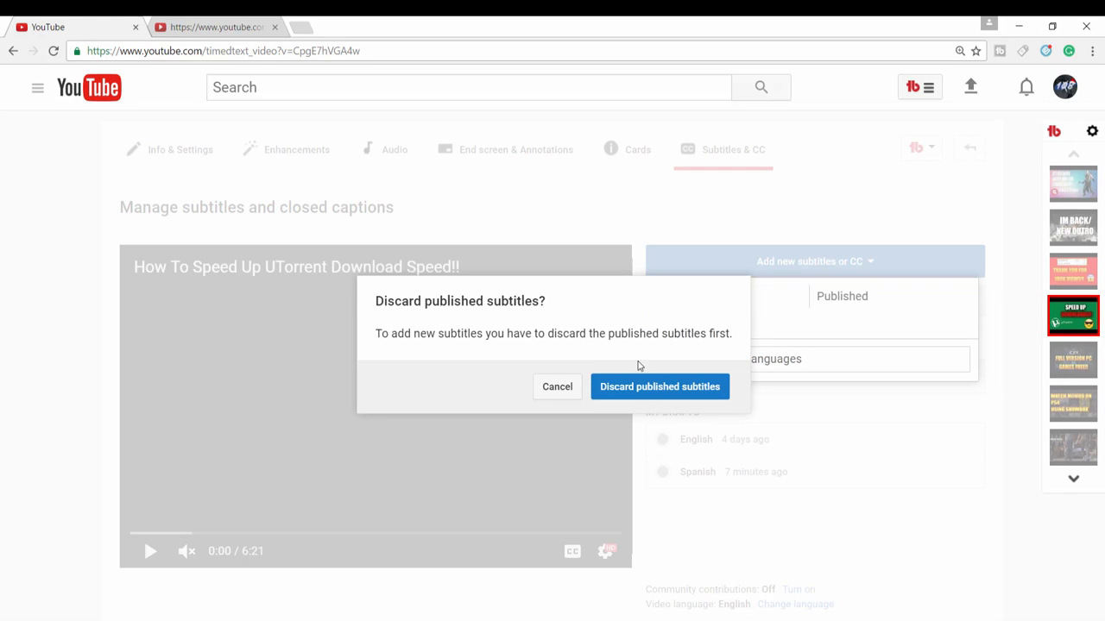
click(565, 390)
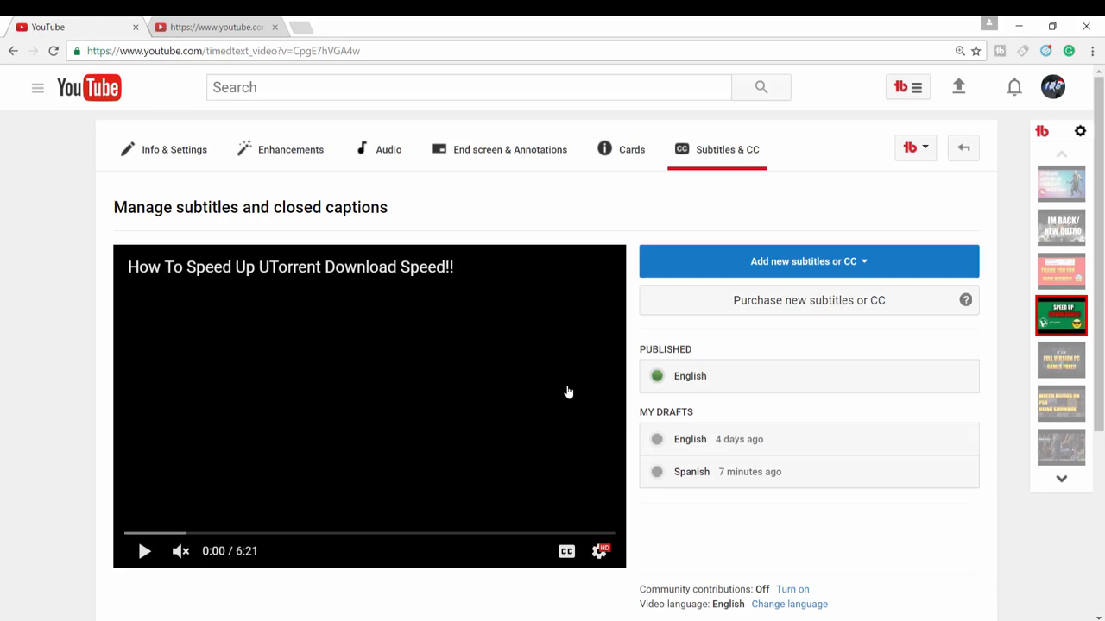
Add new English (United States) subtitles to the video using the Transcribe and auto-sync method.
click(787, 254)
click(743, 361)
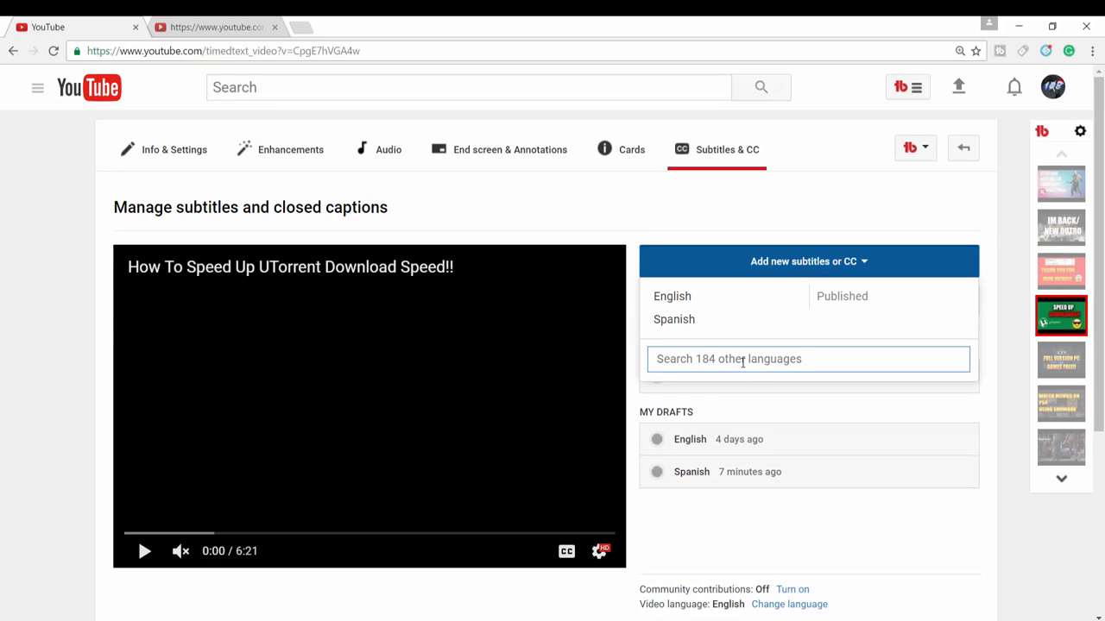
text(en)
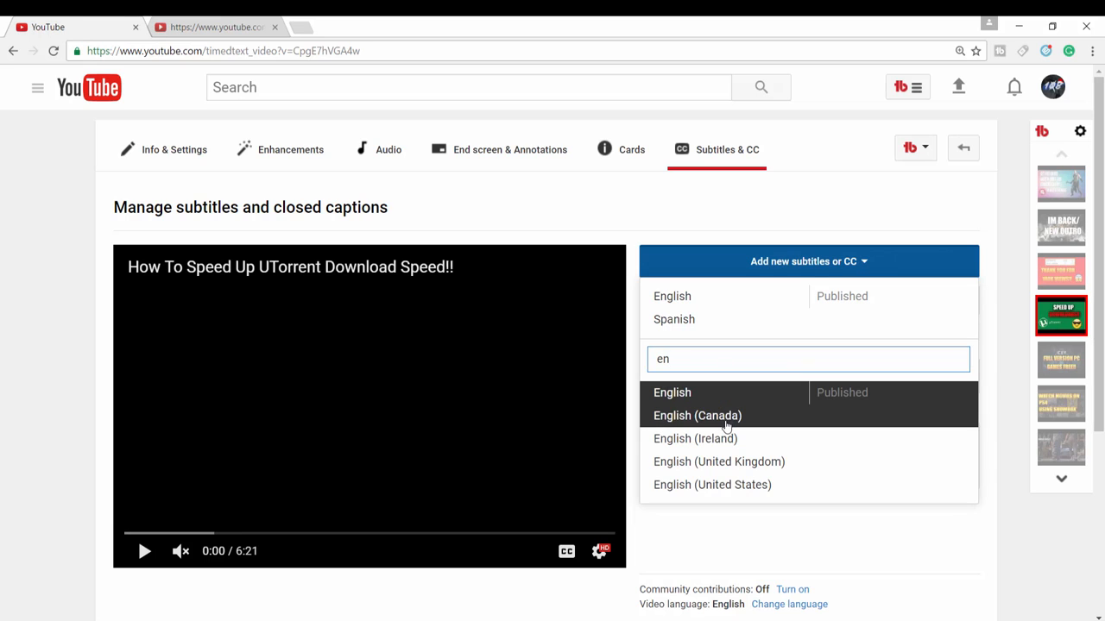
click(730, 486)
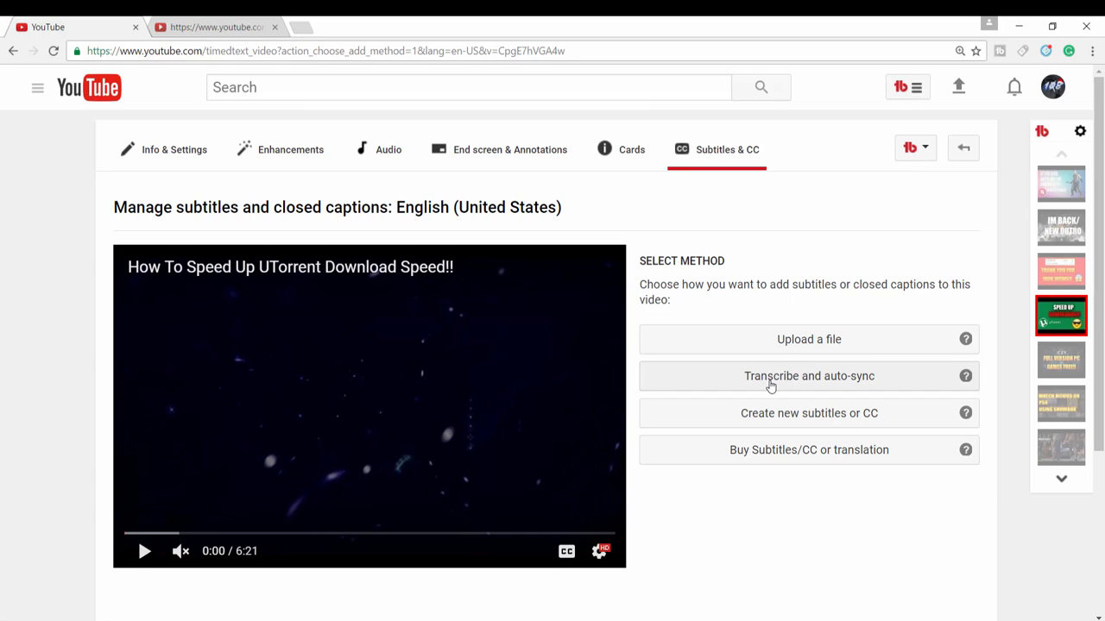
click(771, 386)
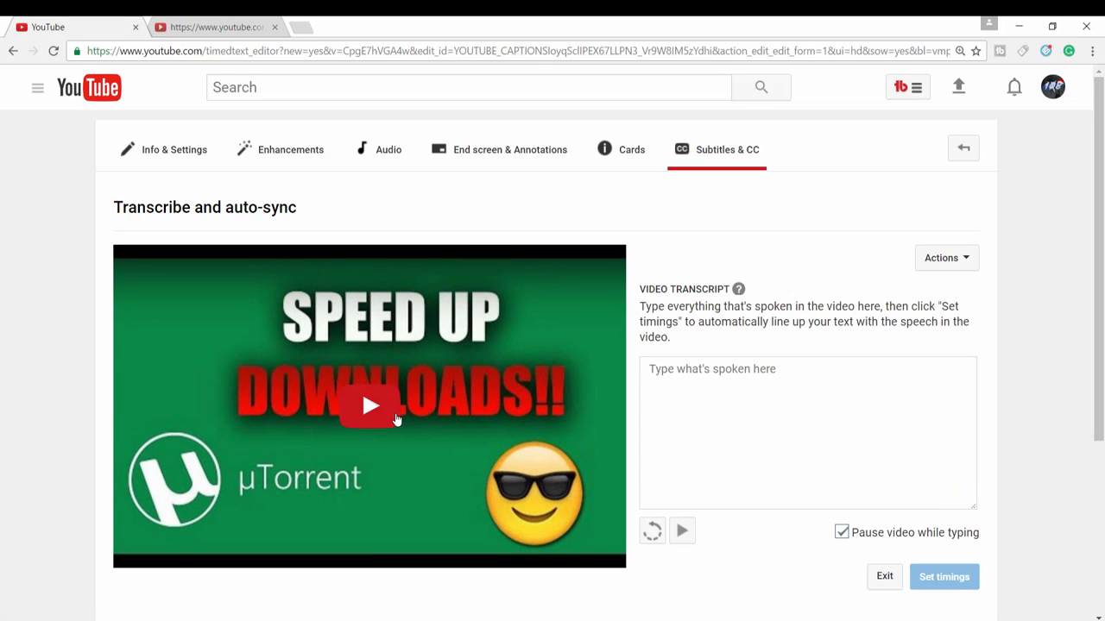
Play the video briefly, pause it, and paste the copied caption text as the video transcript.
click(390, 418)
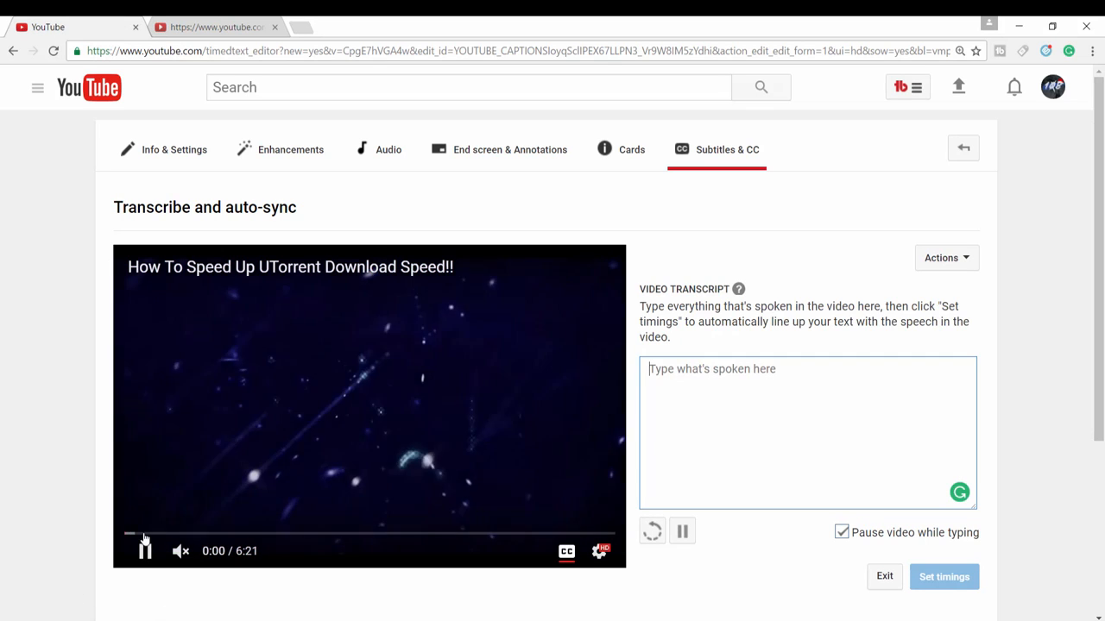
click(144, 552)
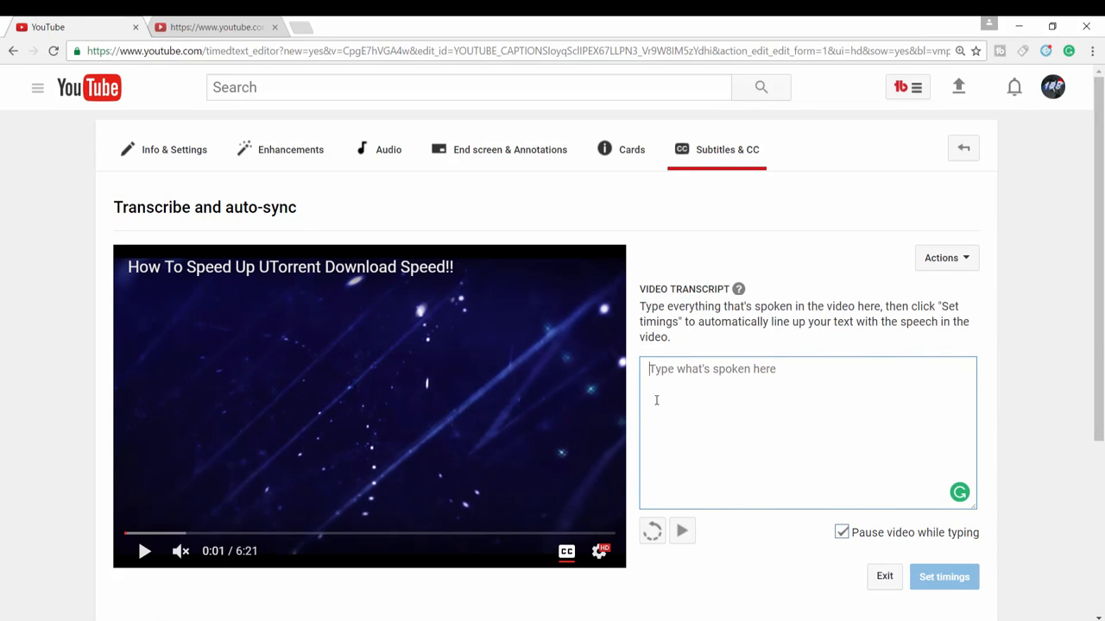
key(ctrl+v)
scroll(880, 399, up, 15)
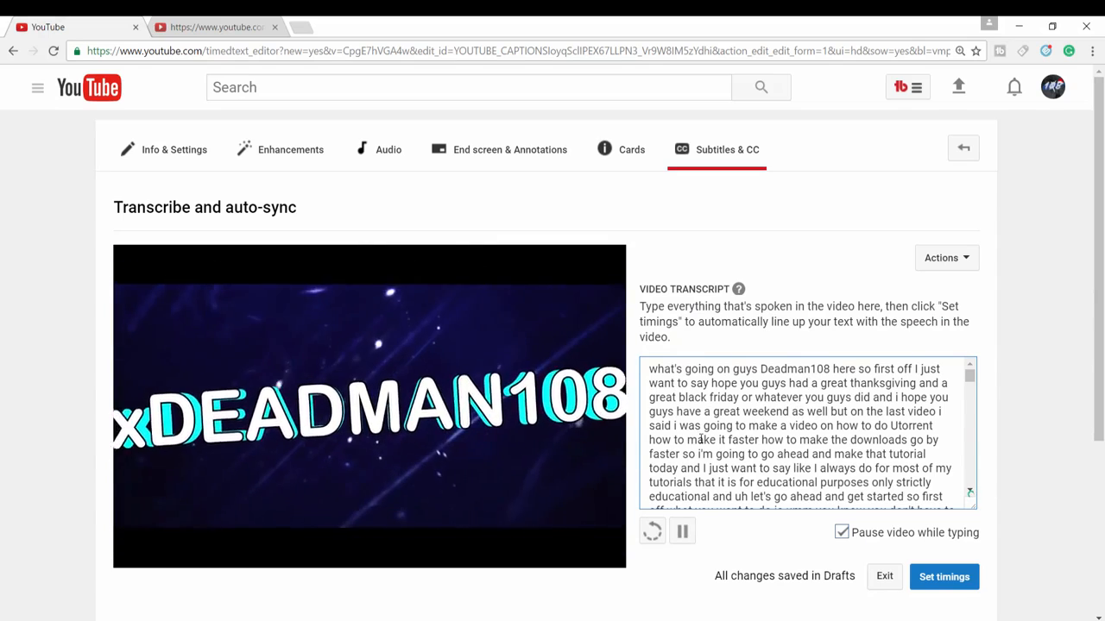
Play the video to the first spoken caption at 0:12, pause it, and unmute the sound at a low volume.
click(692, 398)
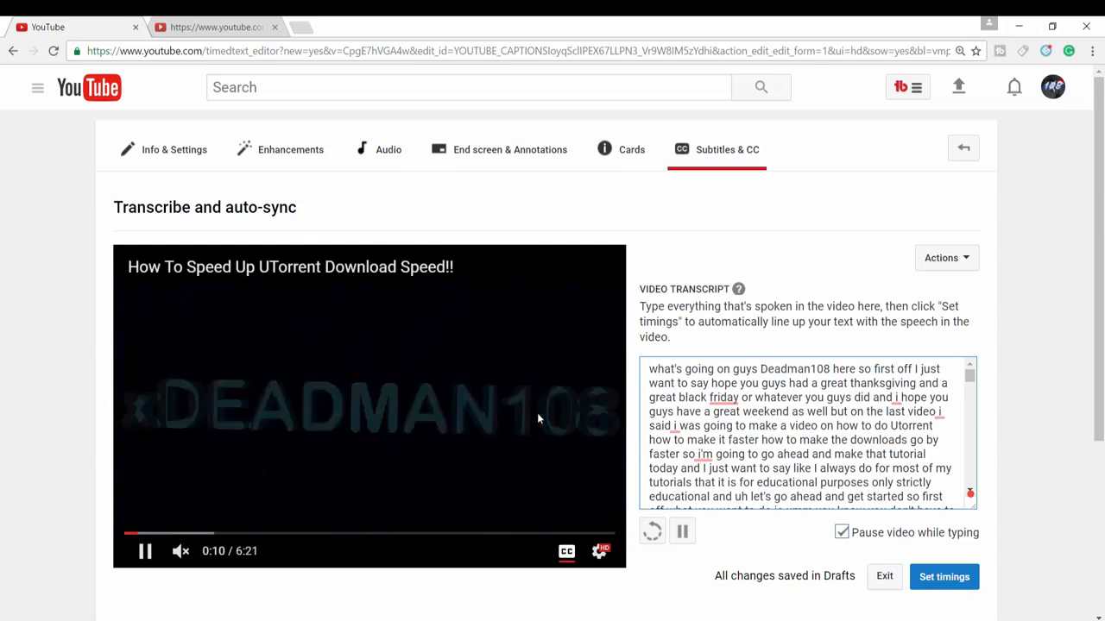
click(332, 401)
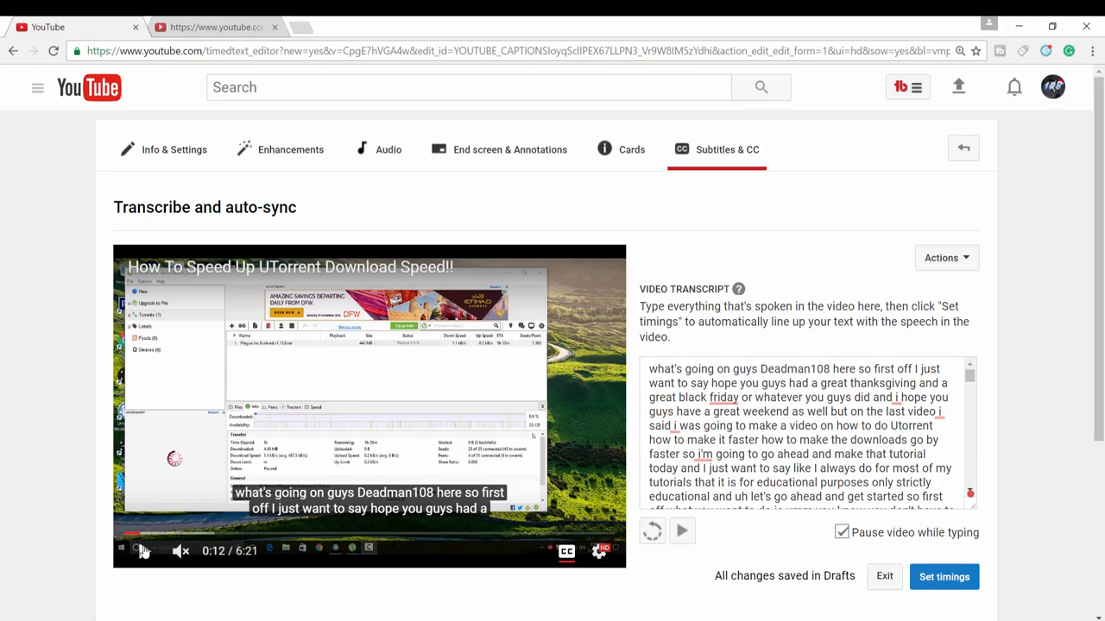
click(181, 552)
click(205, 558)
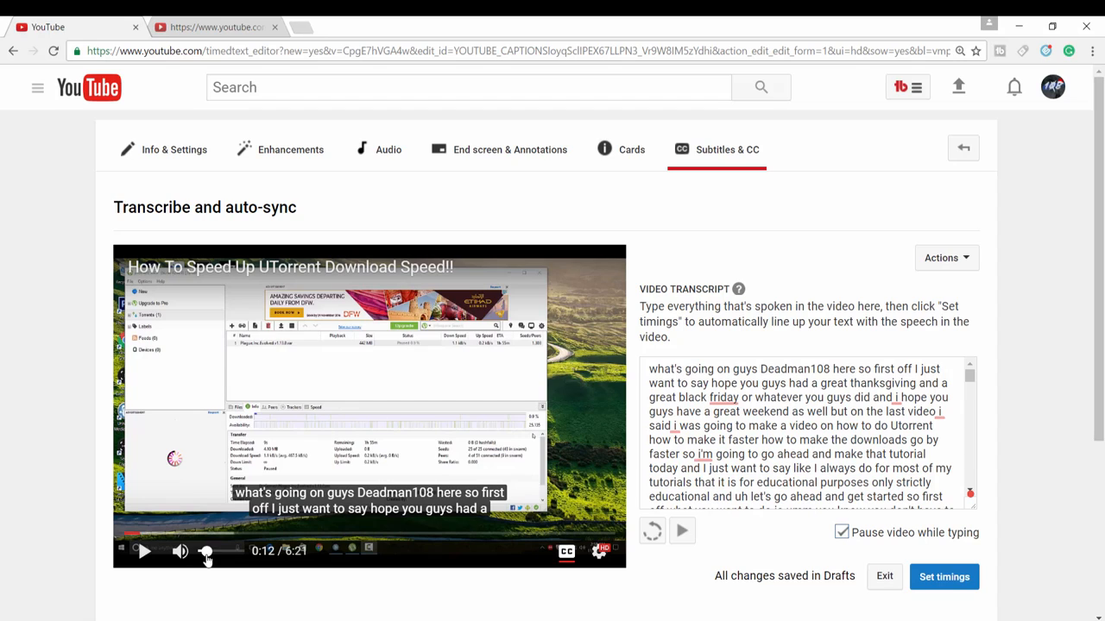
drag(210, 557, 214, 557)
Resume the video and try pausing it by typing, deleting and retyping "what's" at the start of the transcript.
click(687, 369)
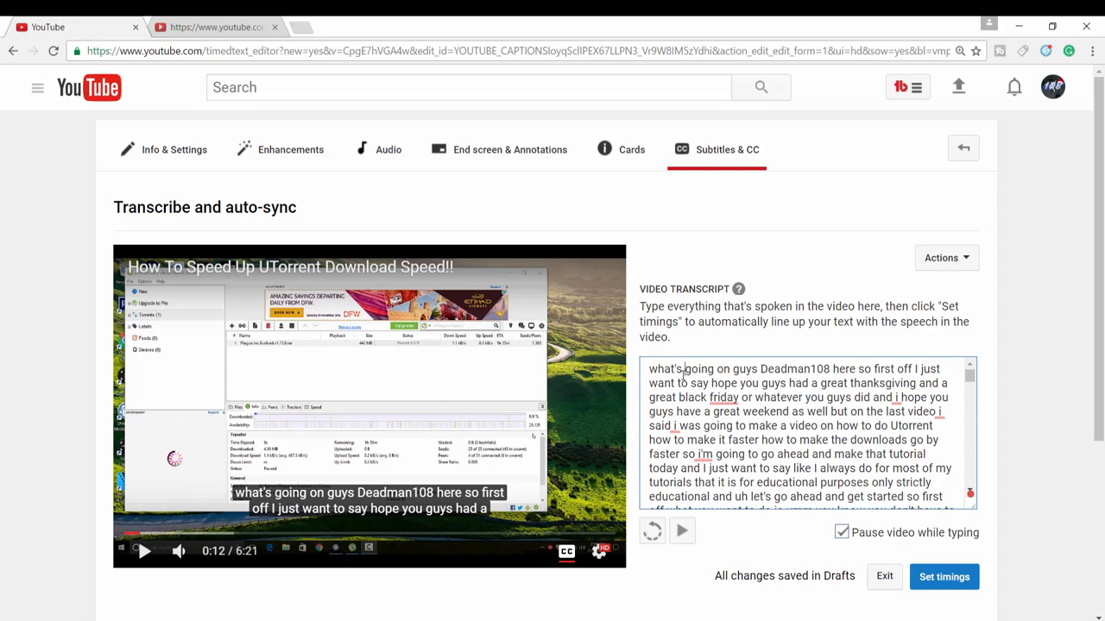
click(681, 531)
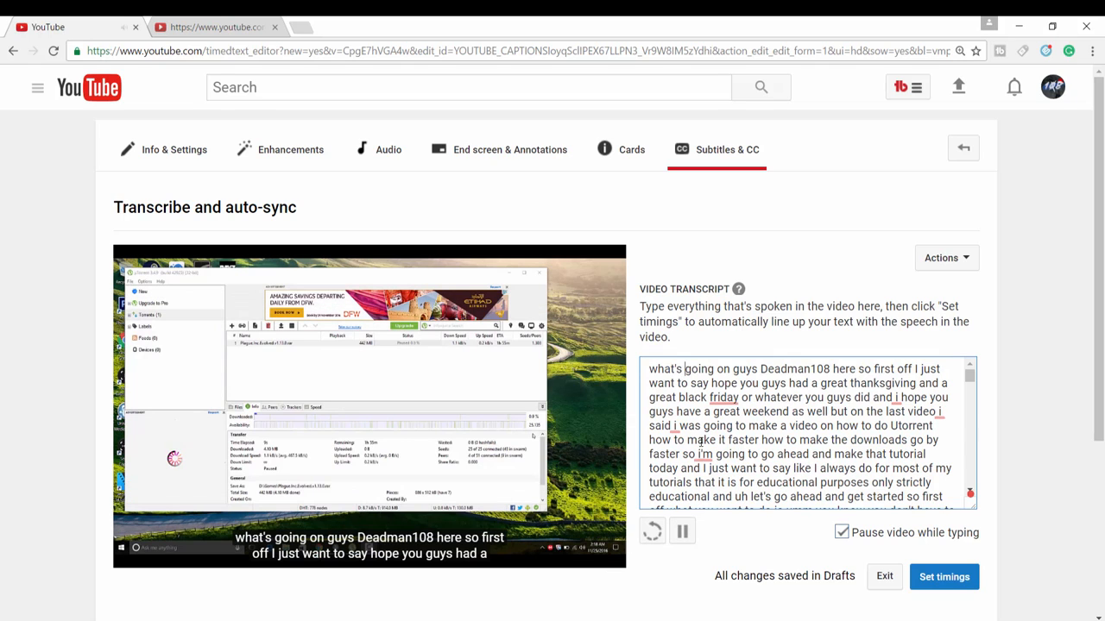
key(BackSpace)
key(BackSpace)
key(BackSpace)
key(BackSpace)
key(BackSpace)
key(BackSpace)
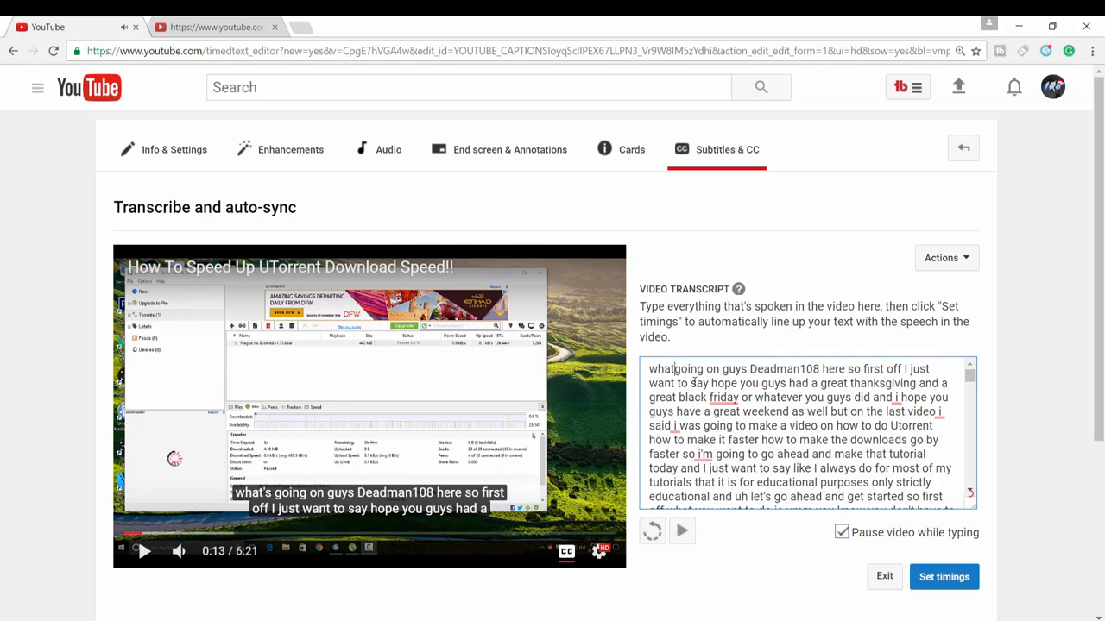
key(BackSpace)
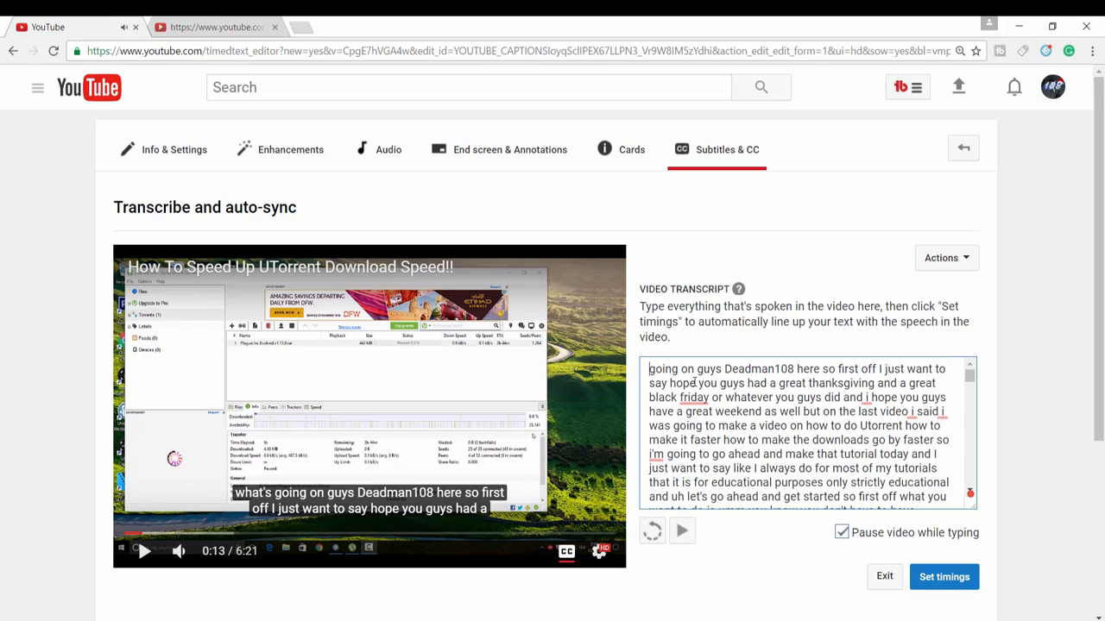
text(wh)
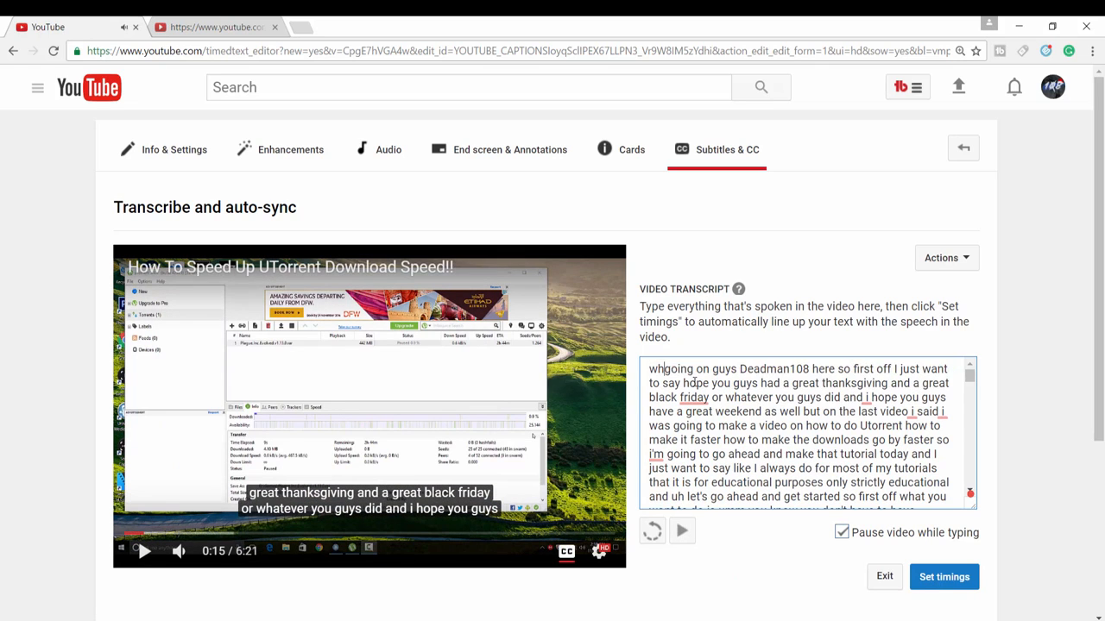
text(at)
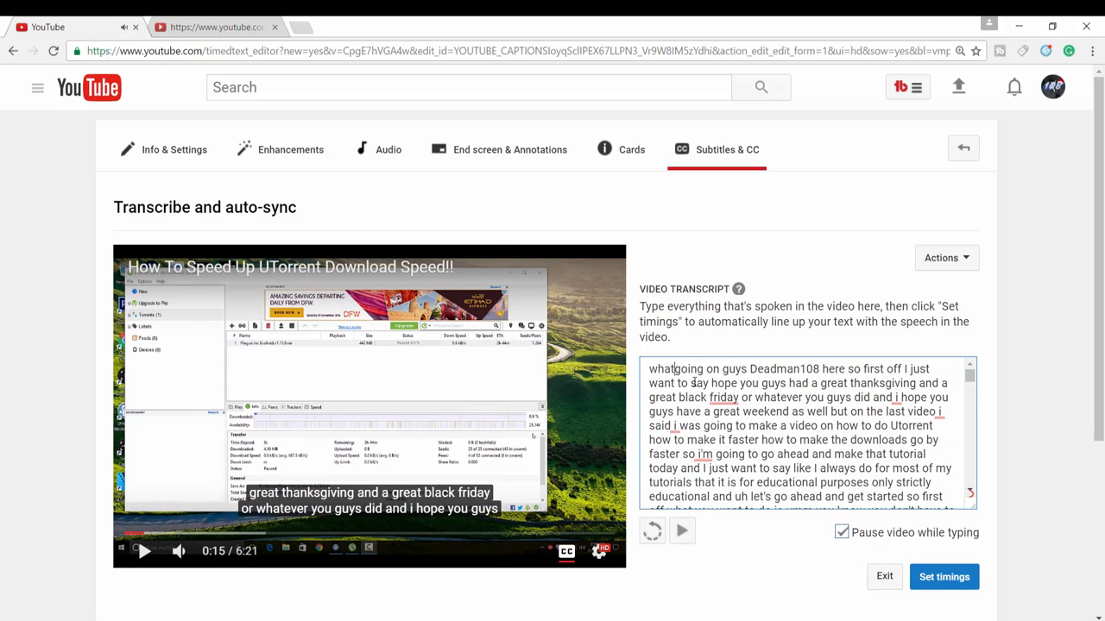
text('s)
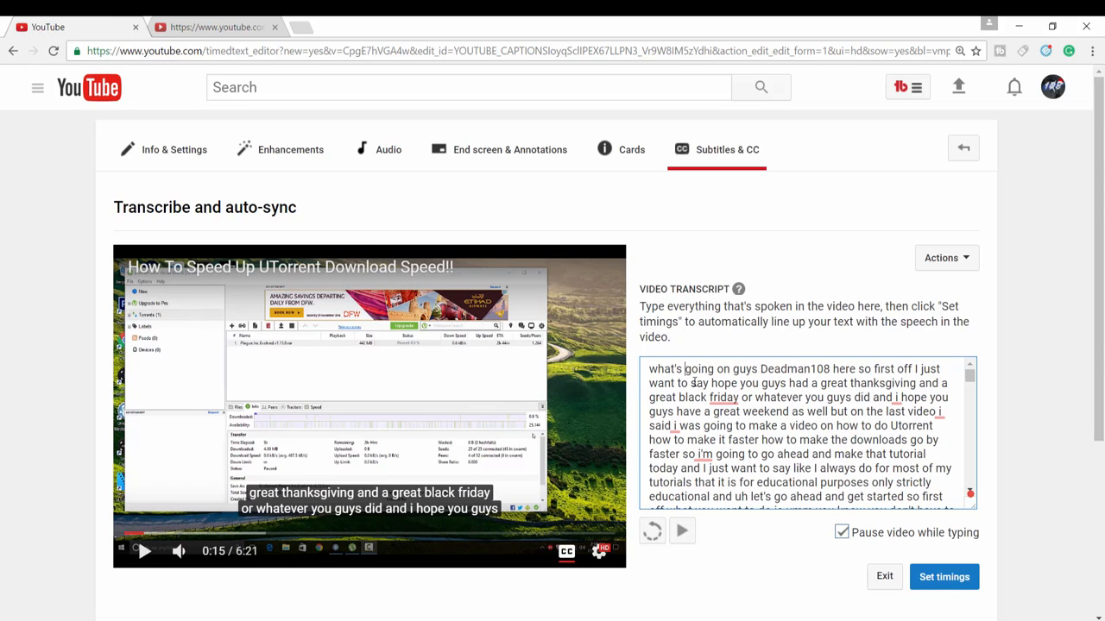
click(433, 414)
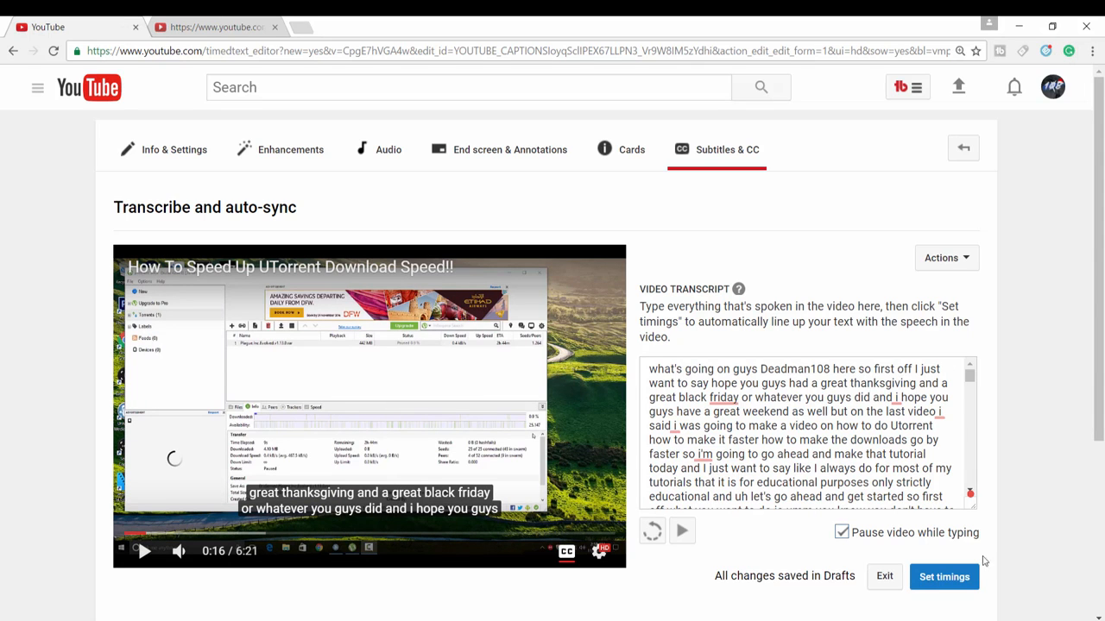
Open the transcript in the Grammarly editor and accept the opening paragraph's corrections to "Friday", "I" and "I'm".
click(966, 488)
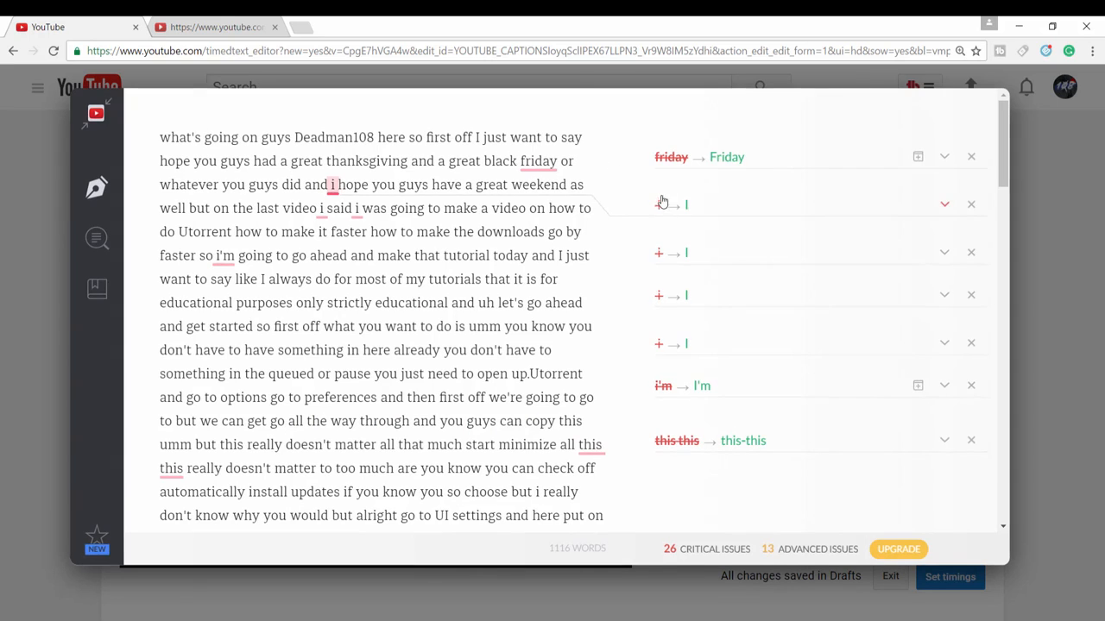
click(725, 156)
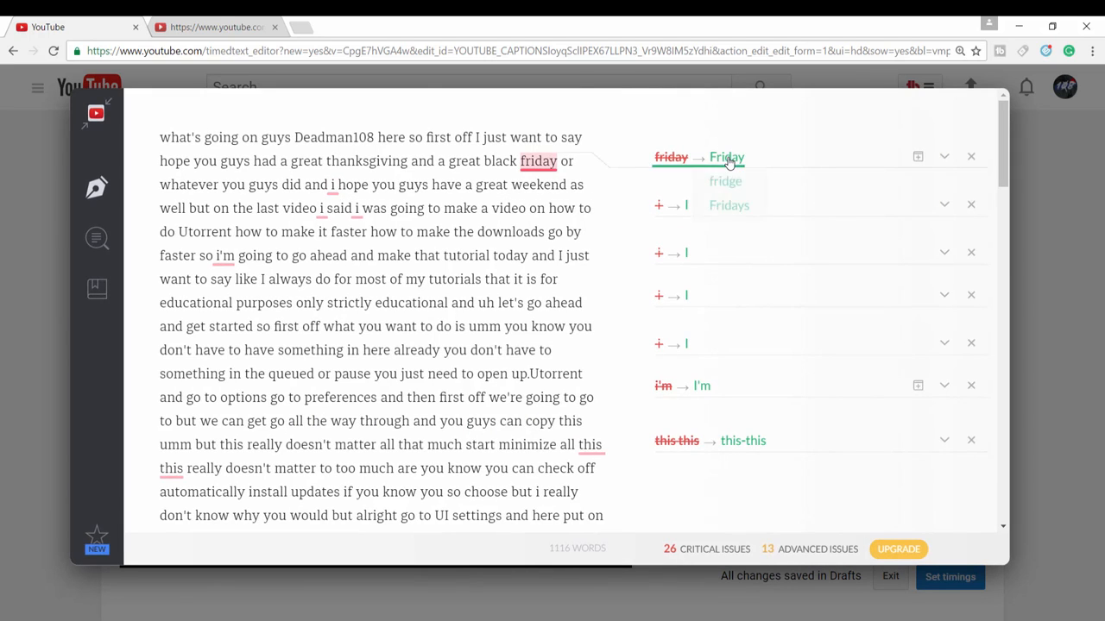
click(687, 219)
click(685, 261)
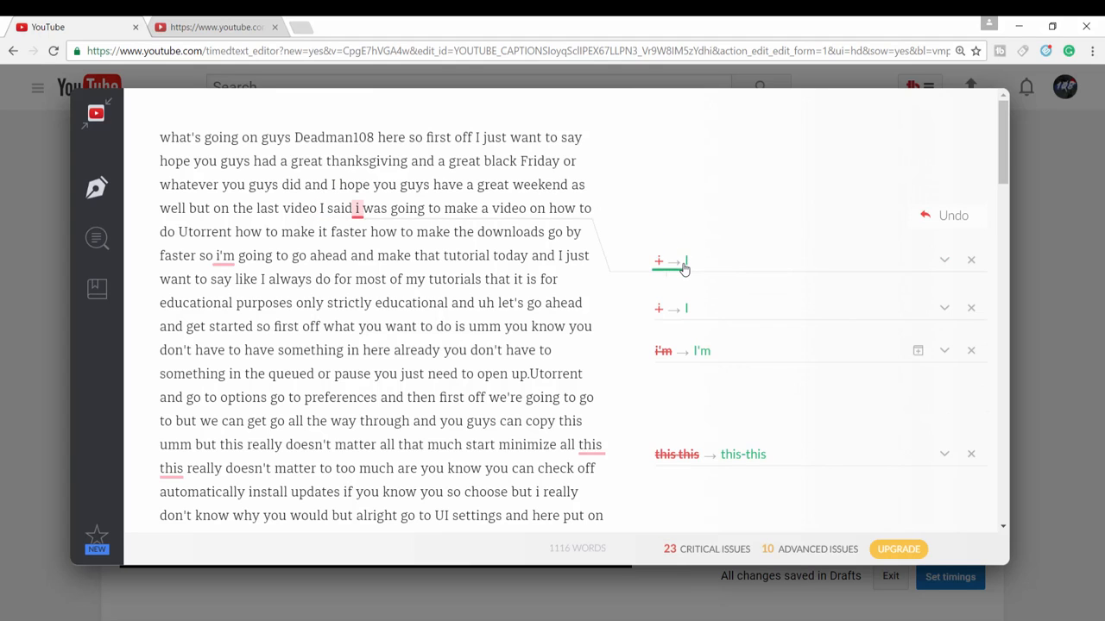
click(684, 264)
click(683, 267)
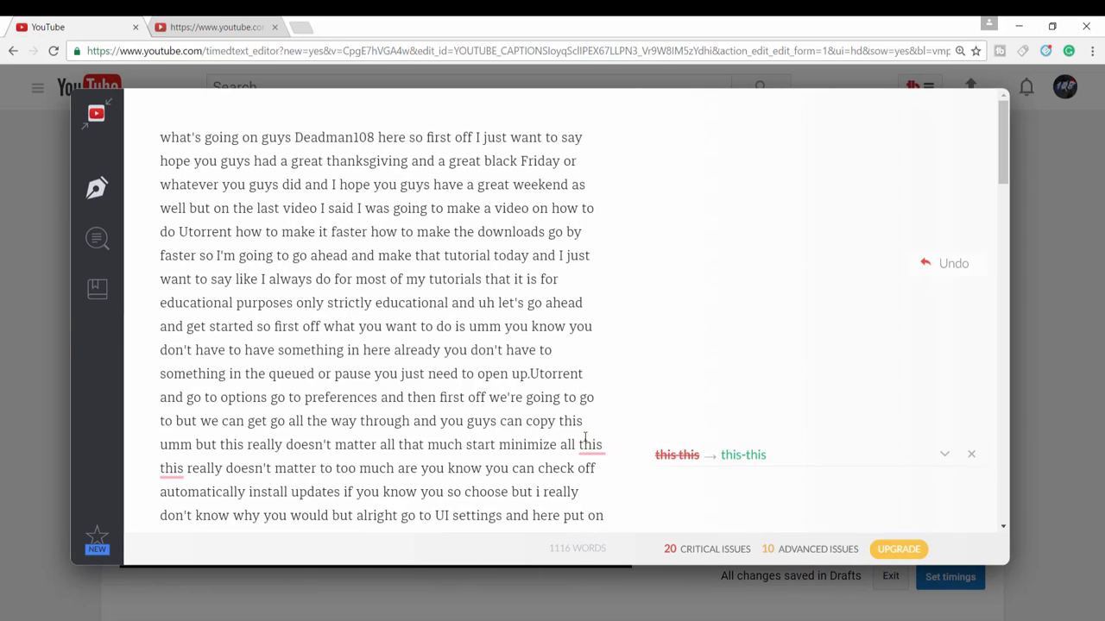
Accept the suggested corrections "that's", "I'll", "BitTorrent", "Utorrent" and "don't" in the middle of the transcript.
scroll(756, 461, down, 3)
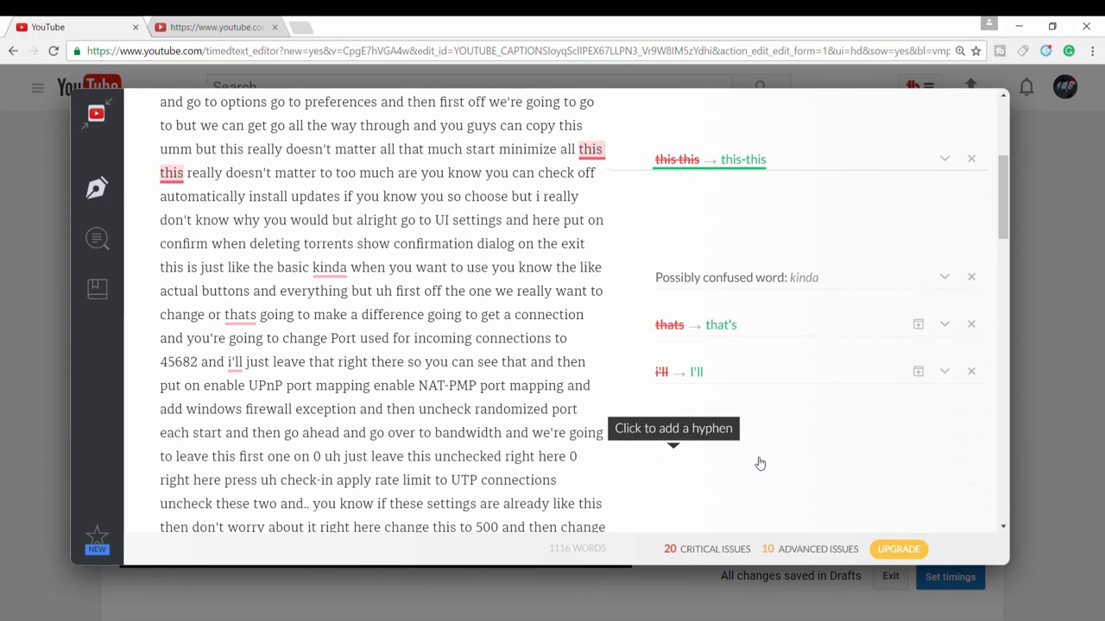
click(706, 326)
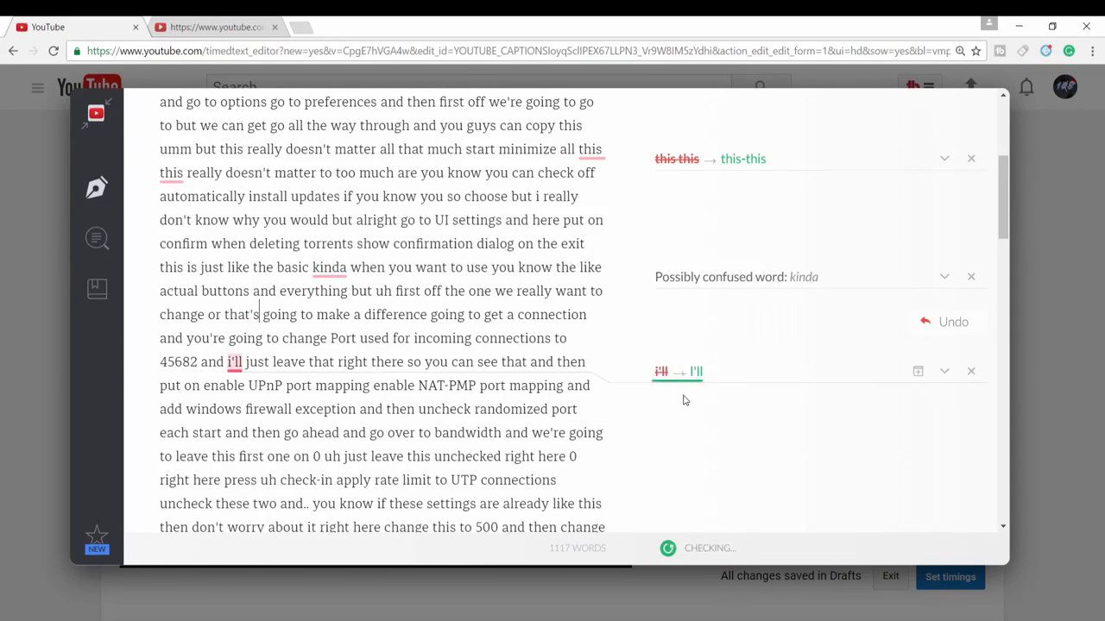
click(695, 372)
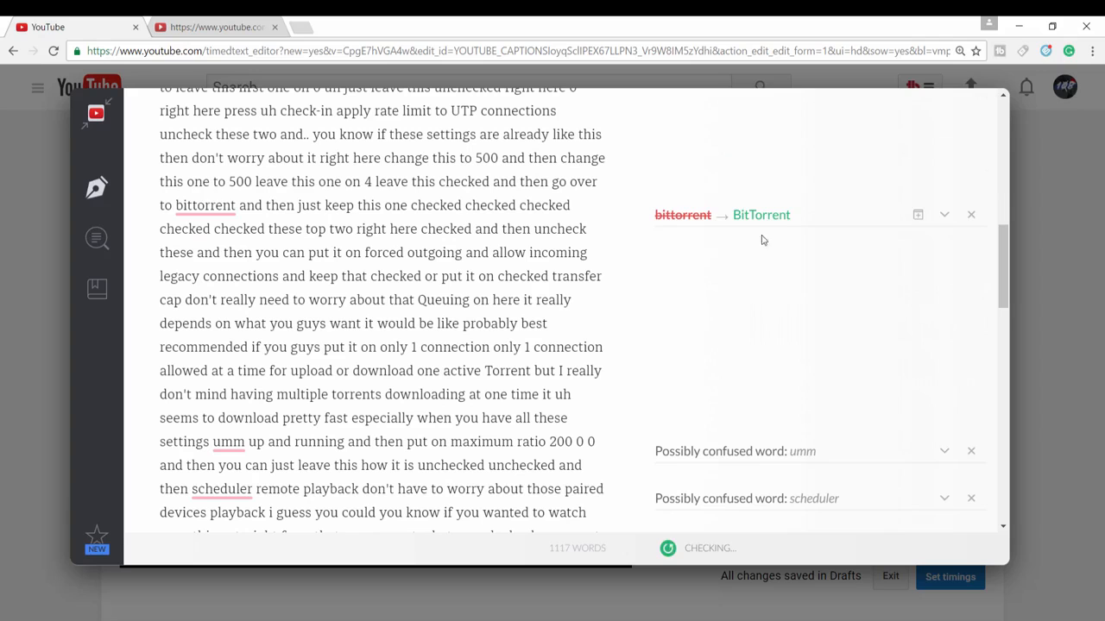
click(756, 216)
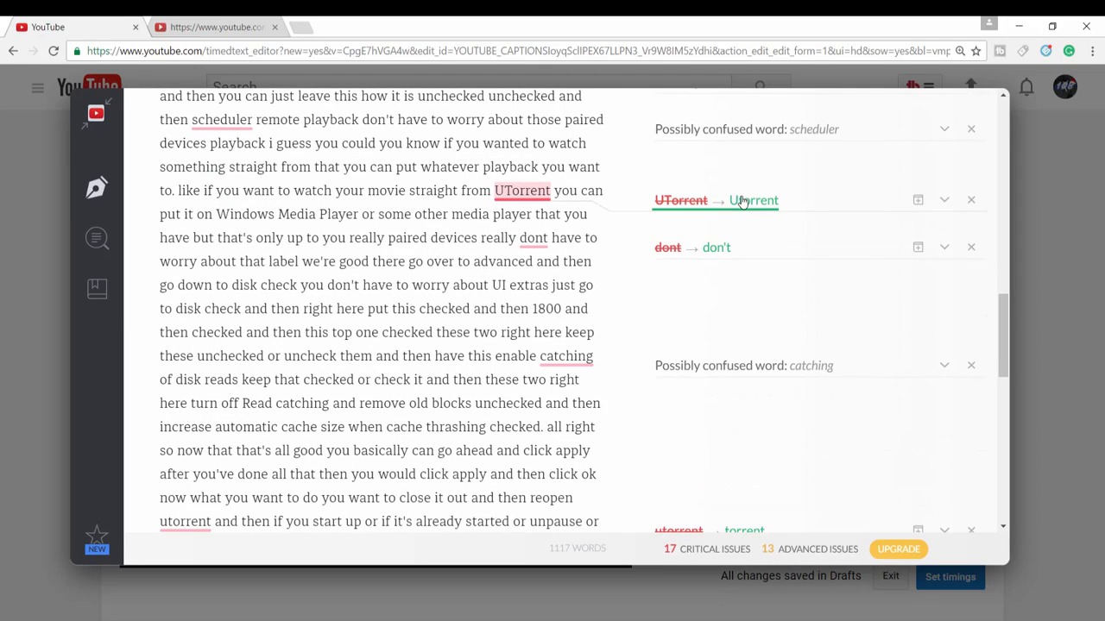
click(742, 201)
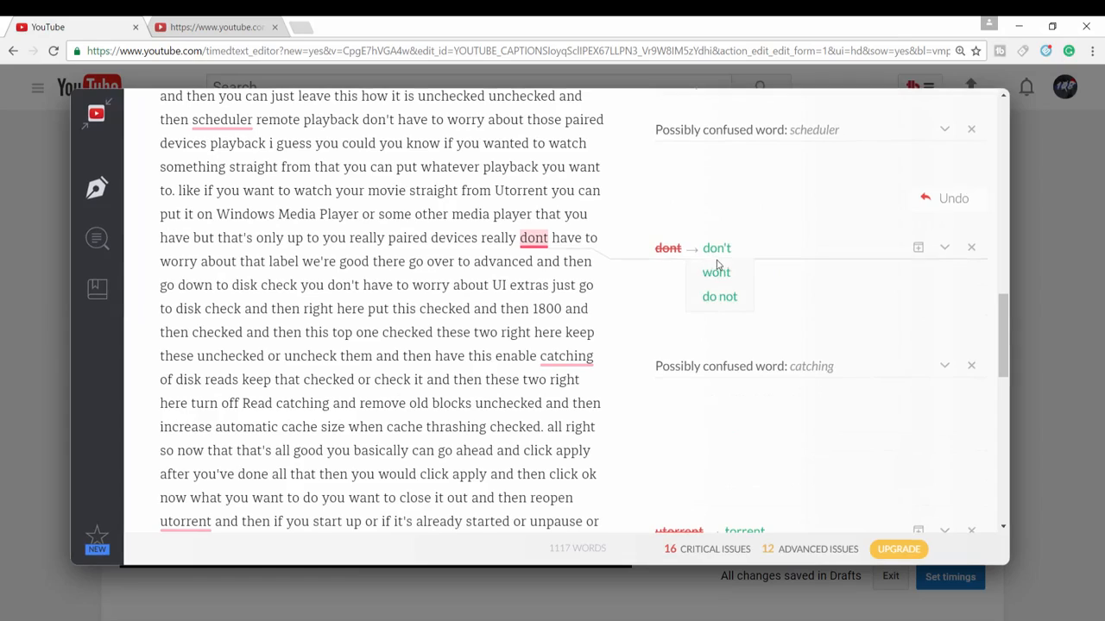
click(718, 249)
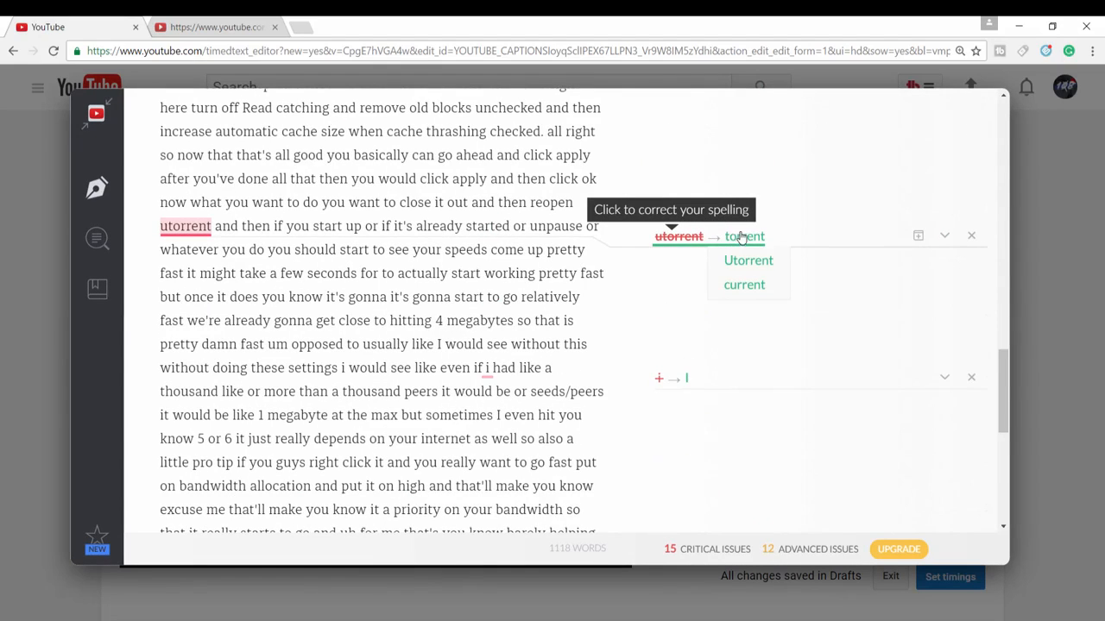
Accept the capitalization corrections to "I" in "even if i had" and "I'm" in "but i'm also running".
click(740, 236)
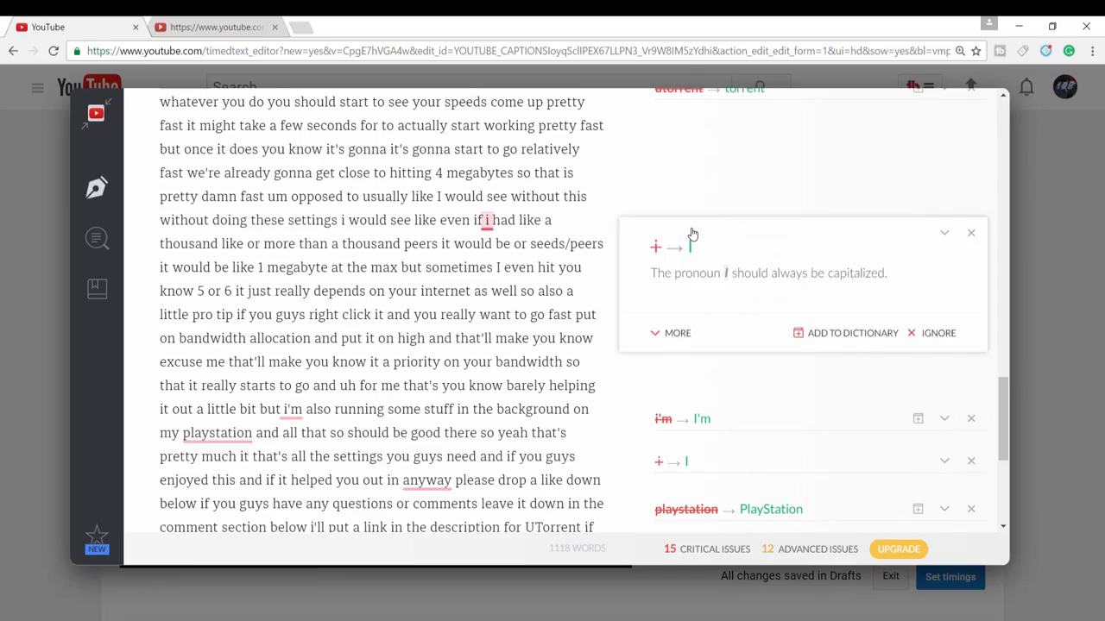
click(688, 248)
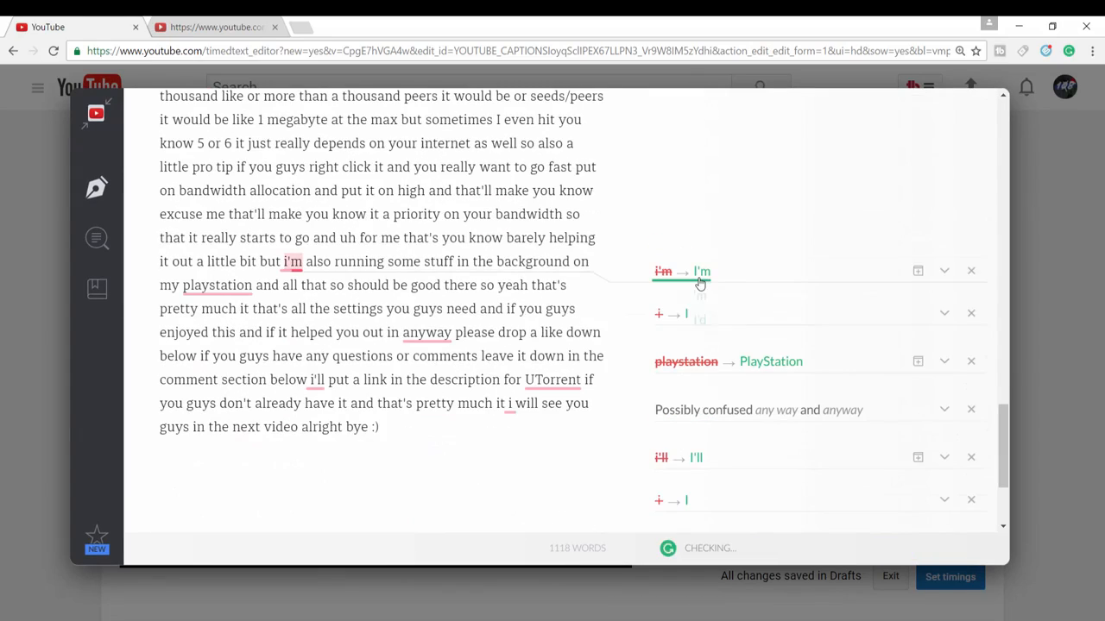
click(698, 278)
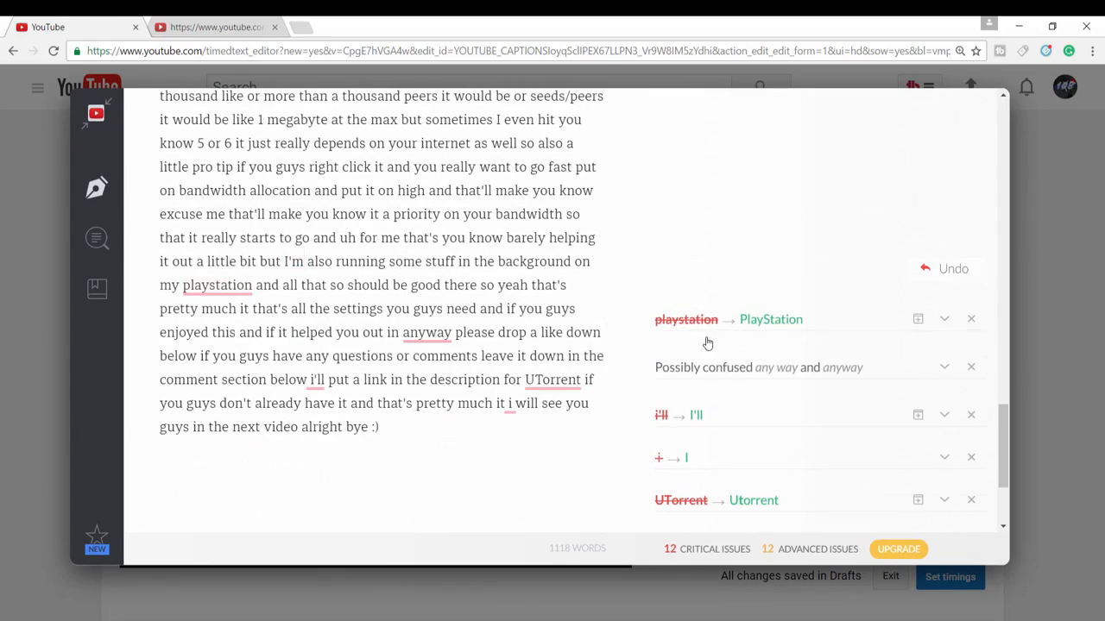
Accept the suggested corrections "PlayStation", "I'll" and "Utorrent" in the closing lines of the transcript.
scroll(707, 336, up, 6)
scroll(708, 335, down, 6)
scroll(708, 328, down, 3)
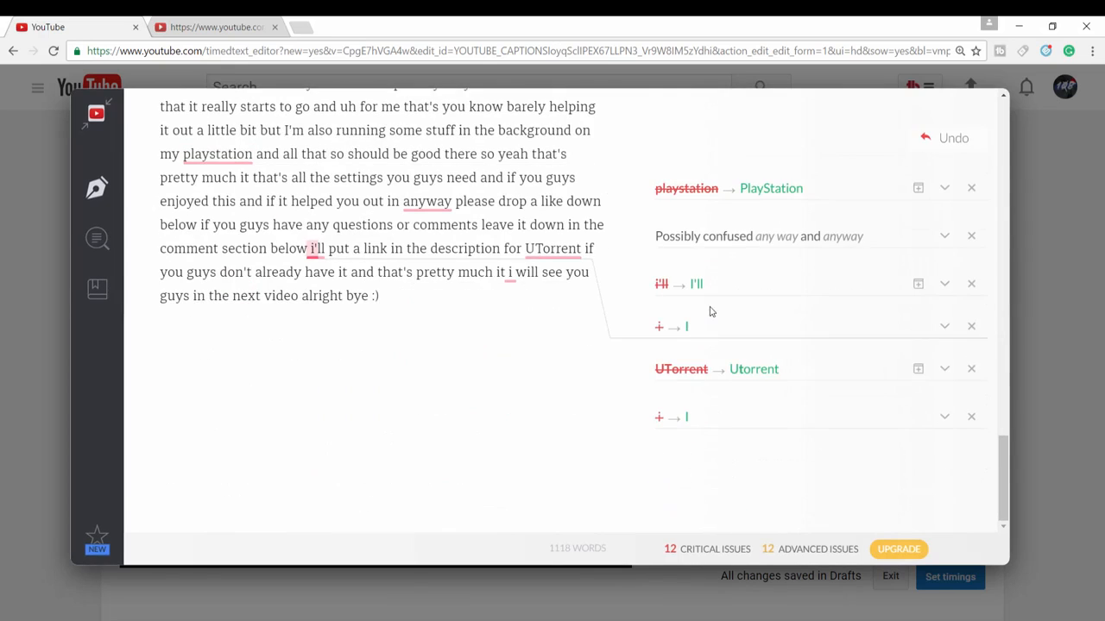
mouse_move(764, 195)
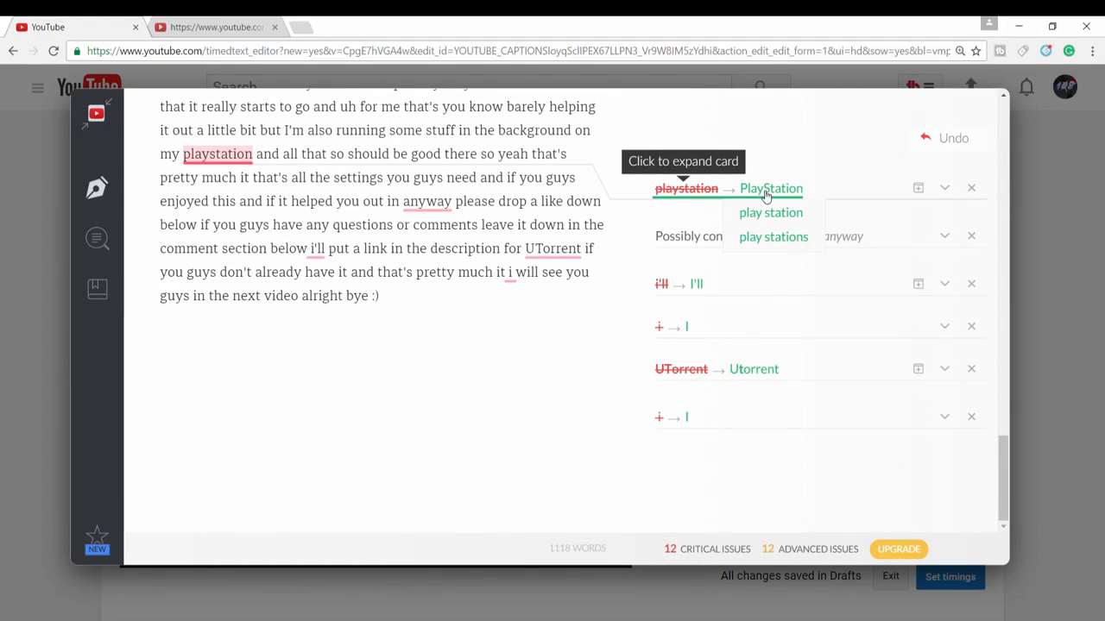
click(767, 195)
click(695, 270)
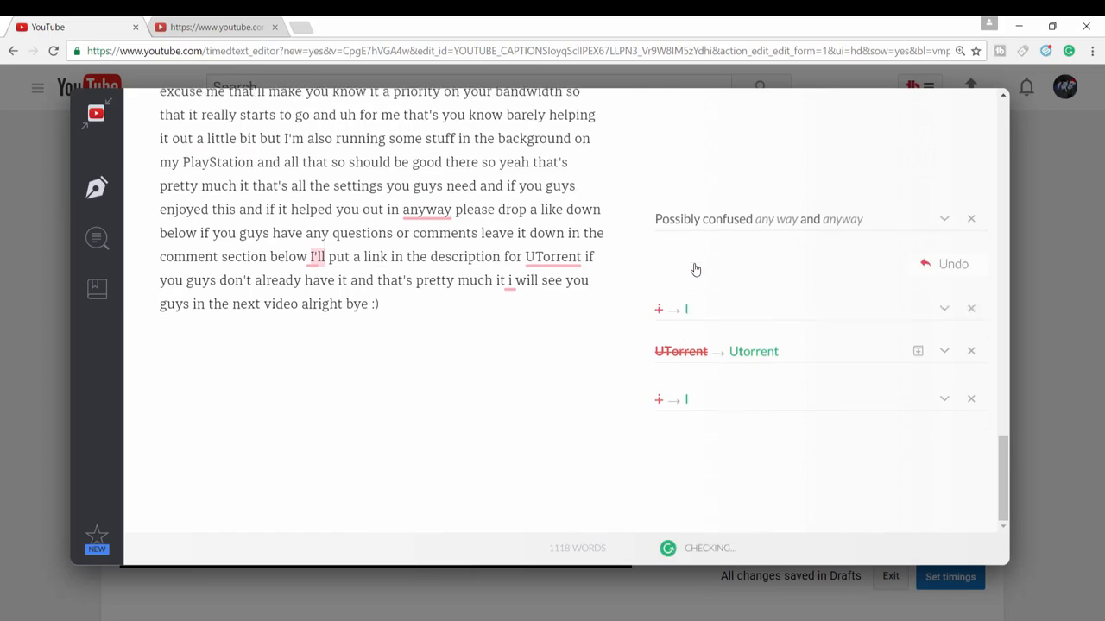
click(755, 367)
click(754, 363)
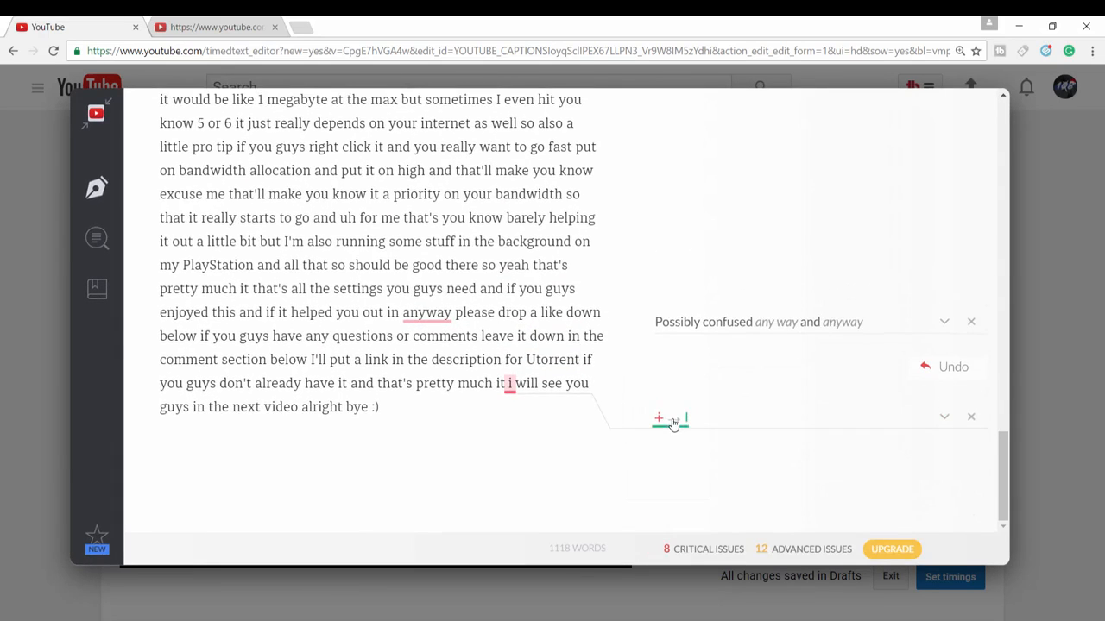
Accept the capitalization correction to "I" in "i will see you guys" and review the remaining flagged words throughout the transcript.
click(685, 422)
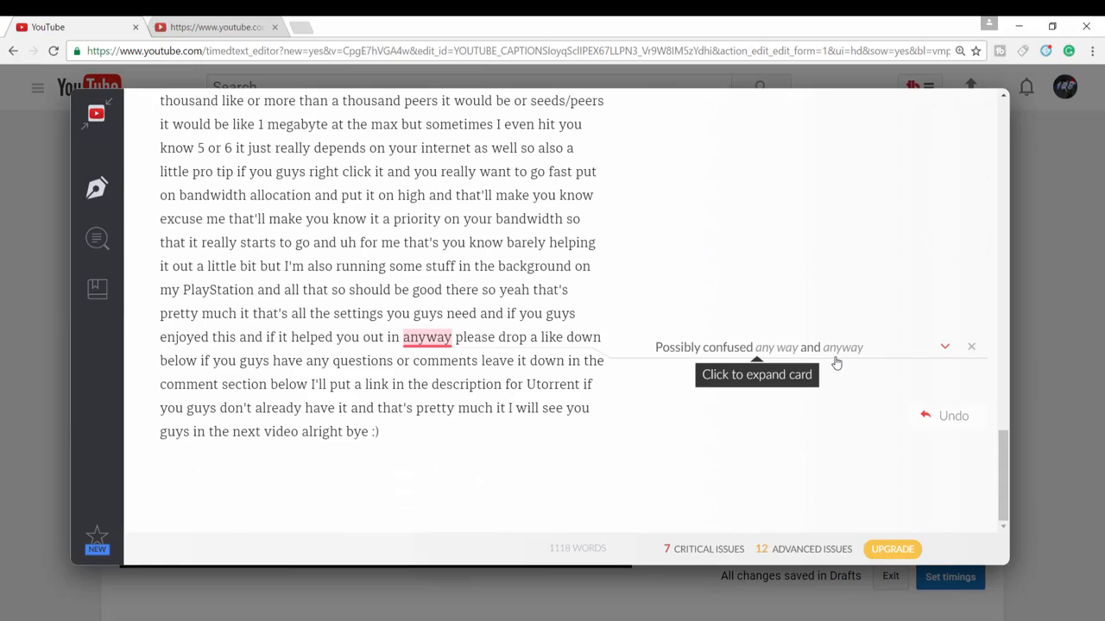
scroll(836, 363, up, 10)
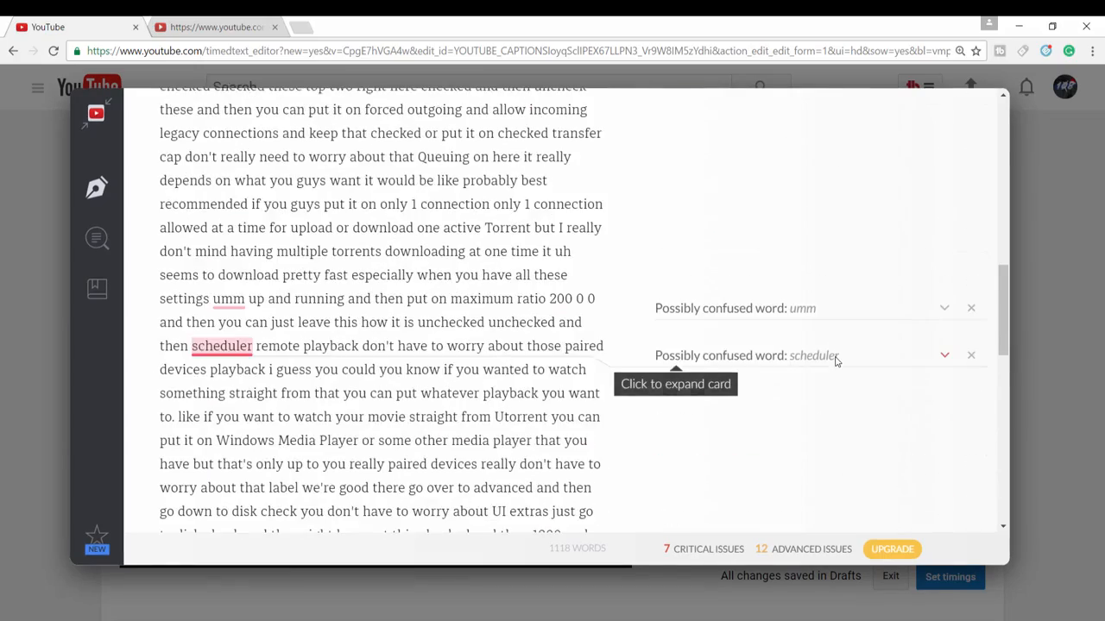
scroll(836, 363, up, 2)
scroll(836, 362, down, 5)
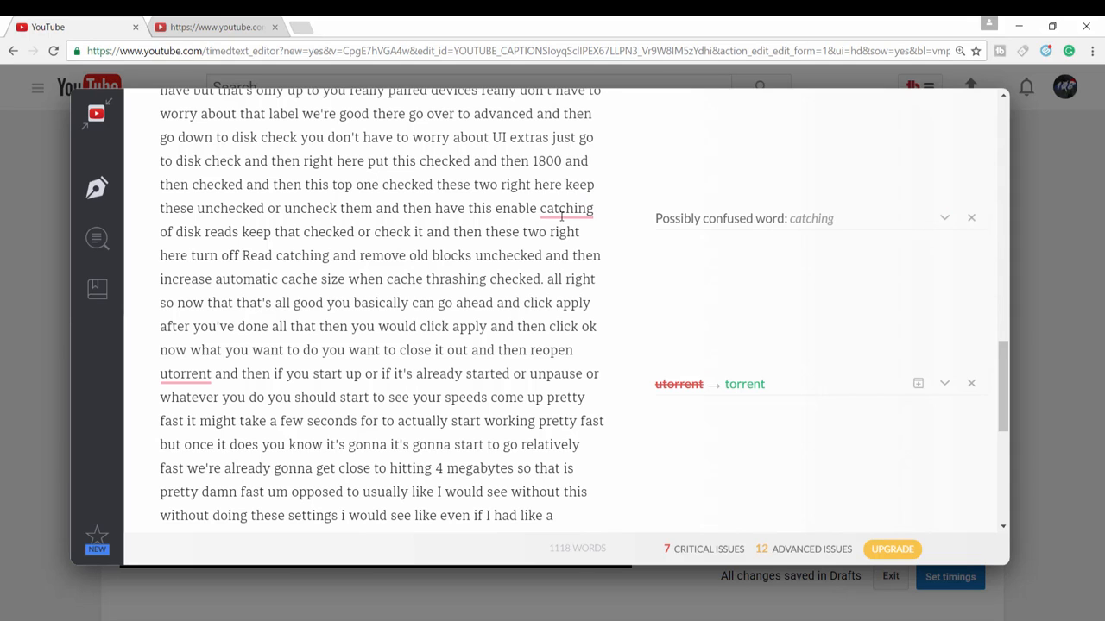
scroll(561, 217, up, 4)
scroll(562, 217, down, 5)
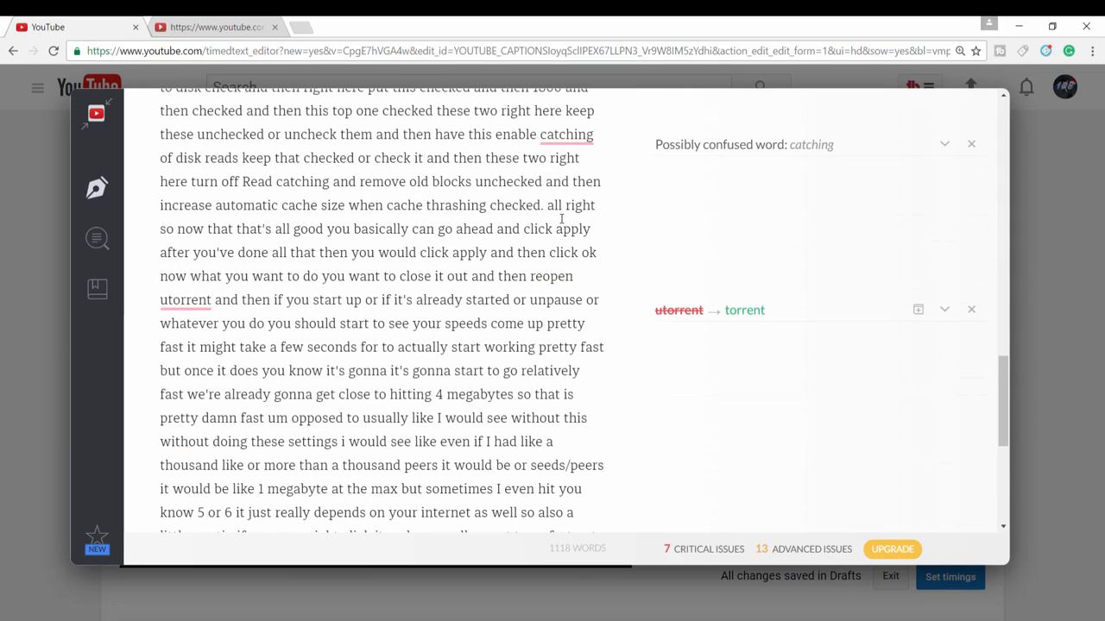
Replace the flagged word "catching" with "caching" in "enable catching of disk reads".
click(594, 137)
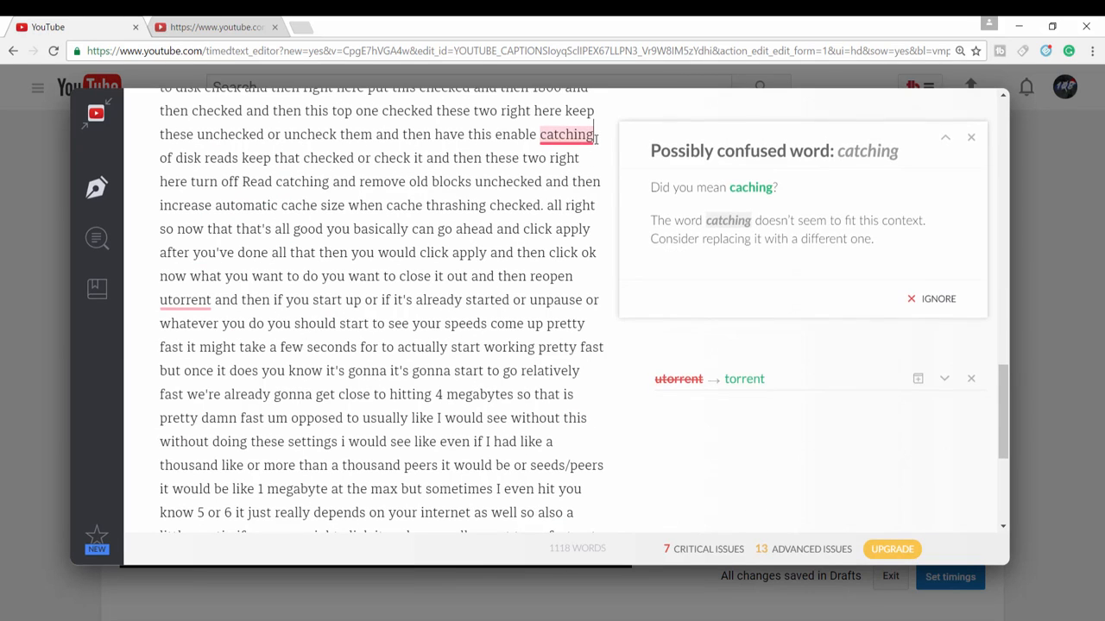
key(BackSpace)
key(BackSpace)
key(BackSpace)
key(BackSpace)
key(BackSpace)
key(BackSpace)
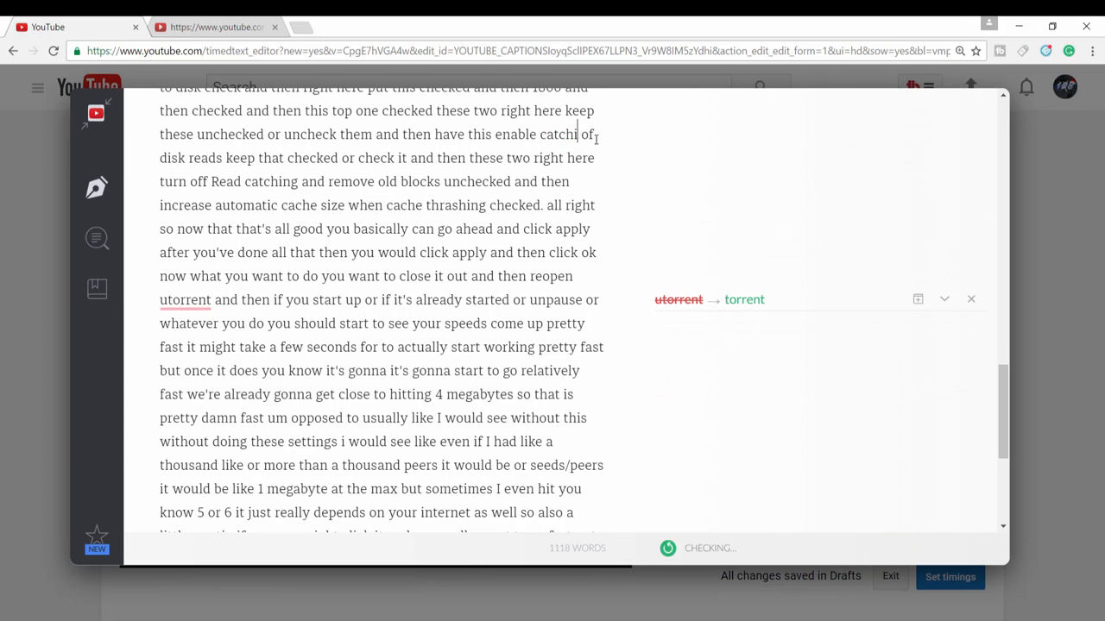
text(c)
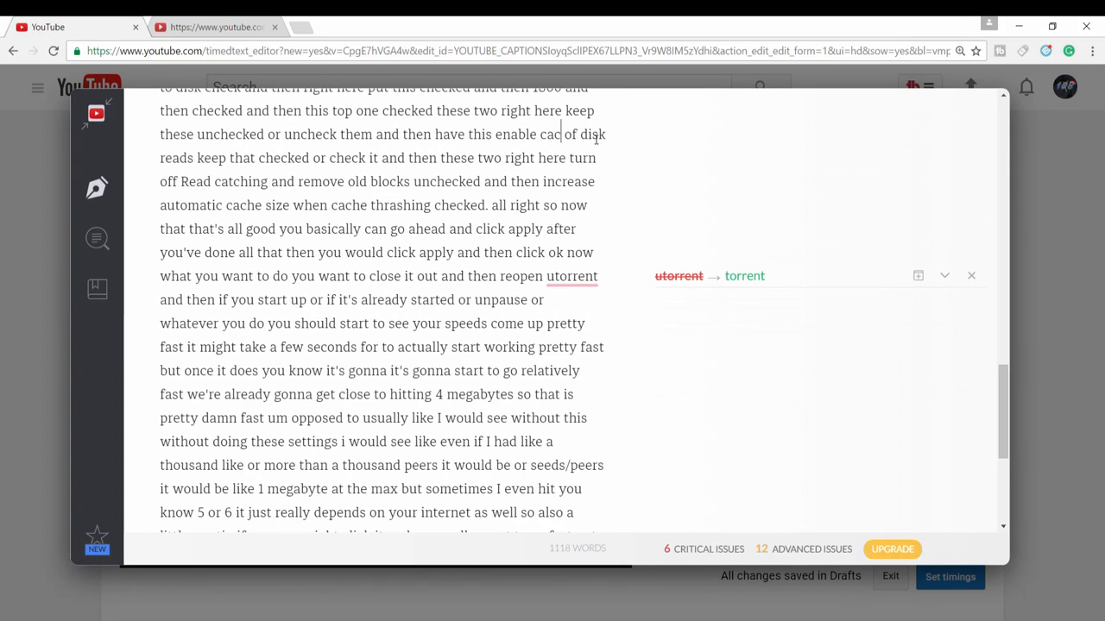
text(hing)
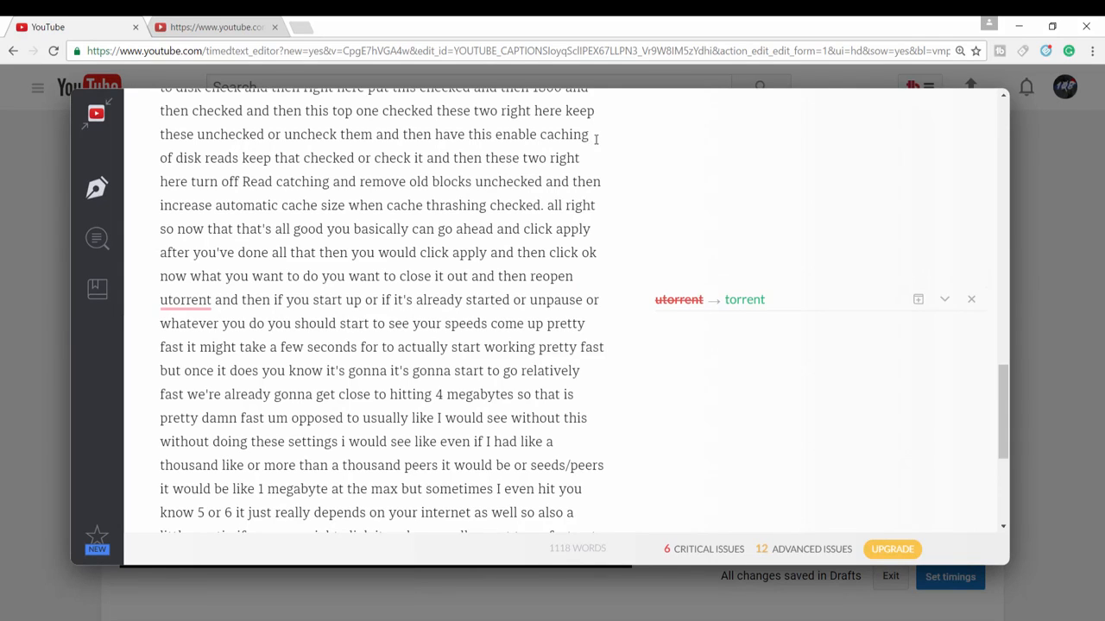
Close the Grammarly editor and look over the corrected video transcript through to its last line.
scroll(767, 299, up, 15)
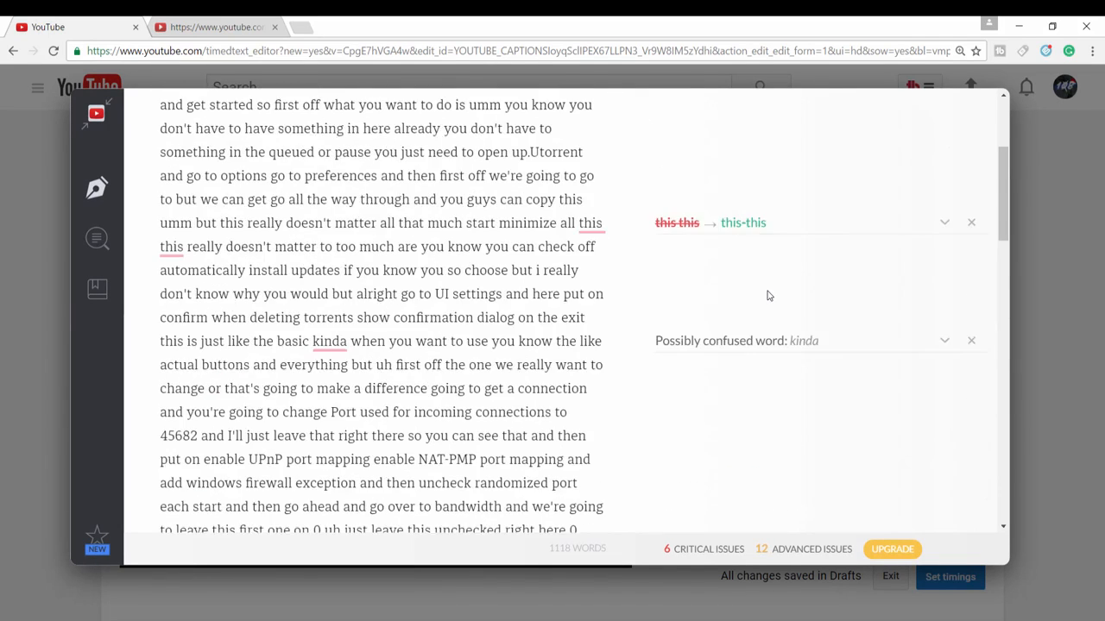
click(1090, 376)
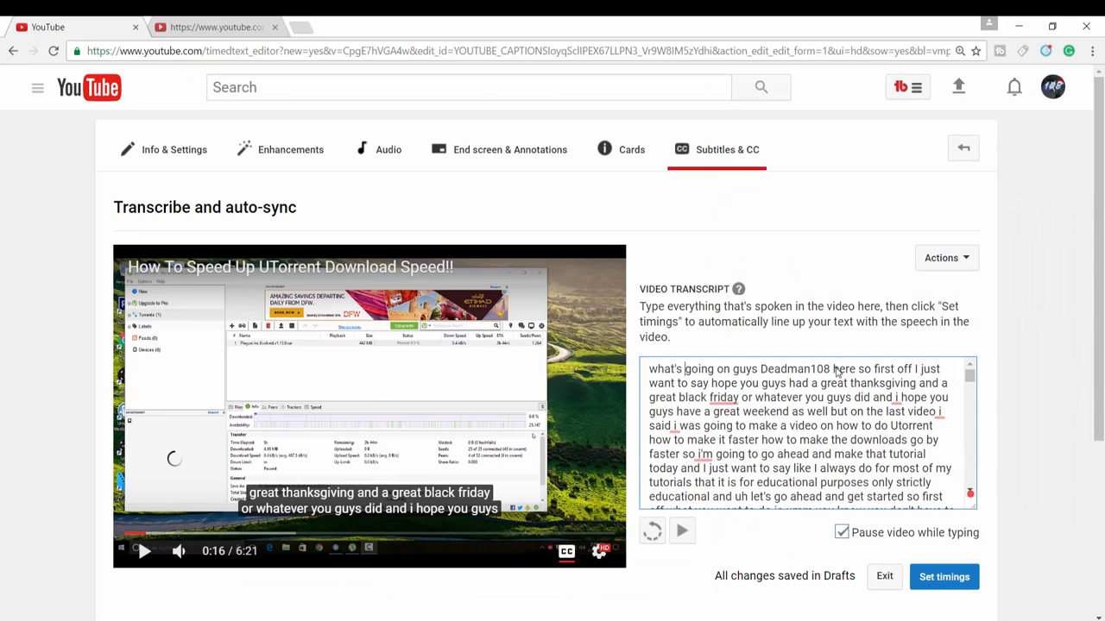
scroll(824, 424, down, 10)
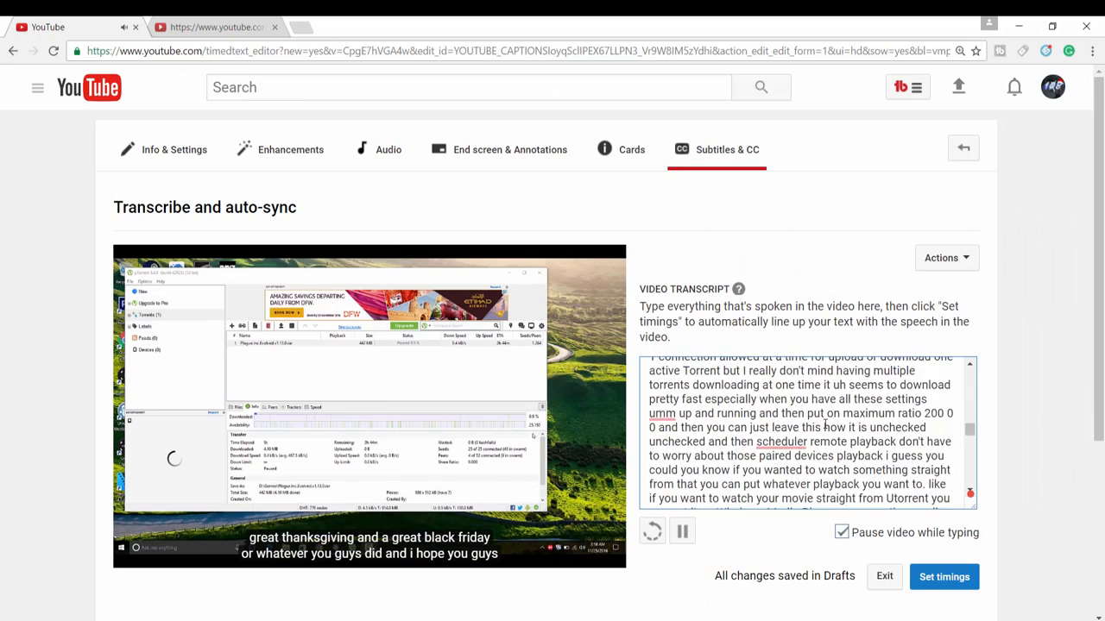
scroll(825, 425, down, 10)
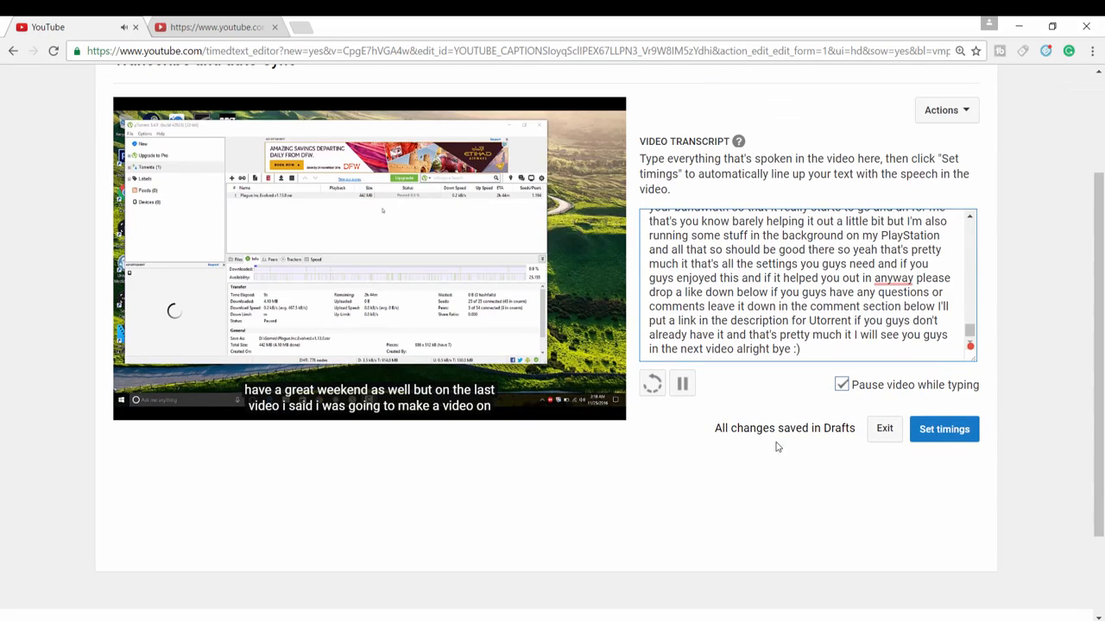
Pause the video and submit the corrected transcript for automatic timing.
click(682, 384)
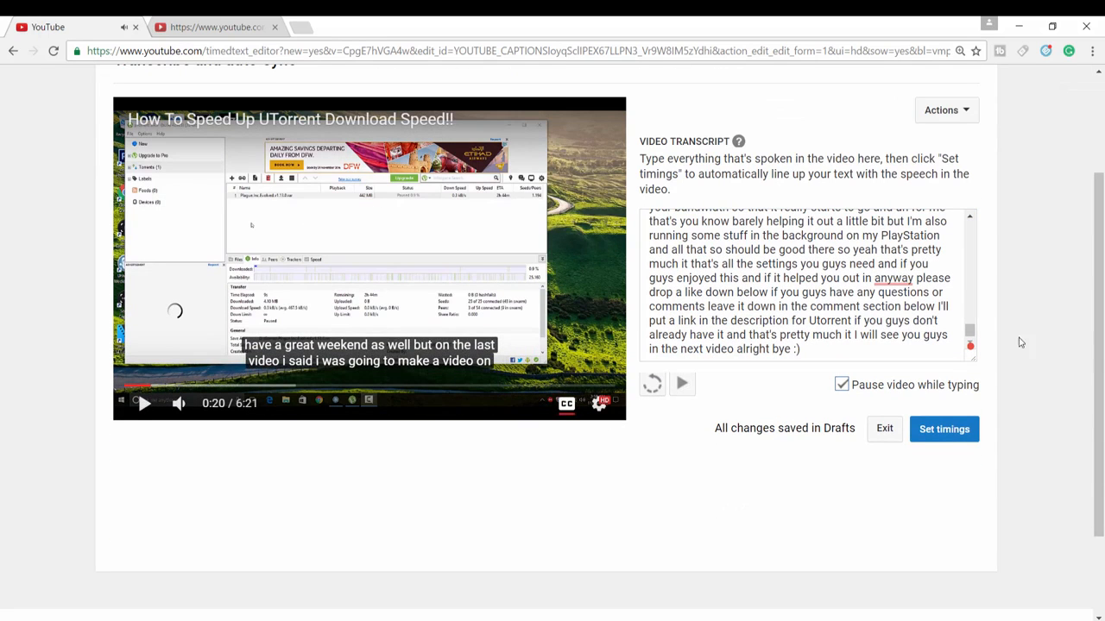
click(949, 429)
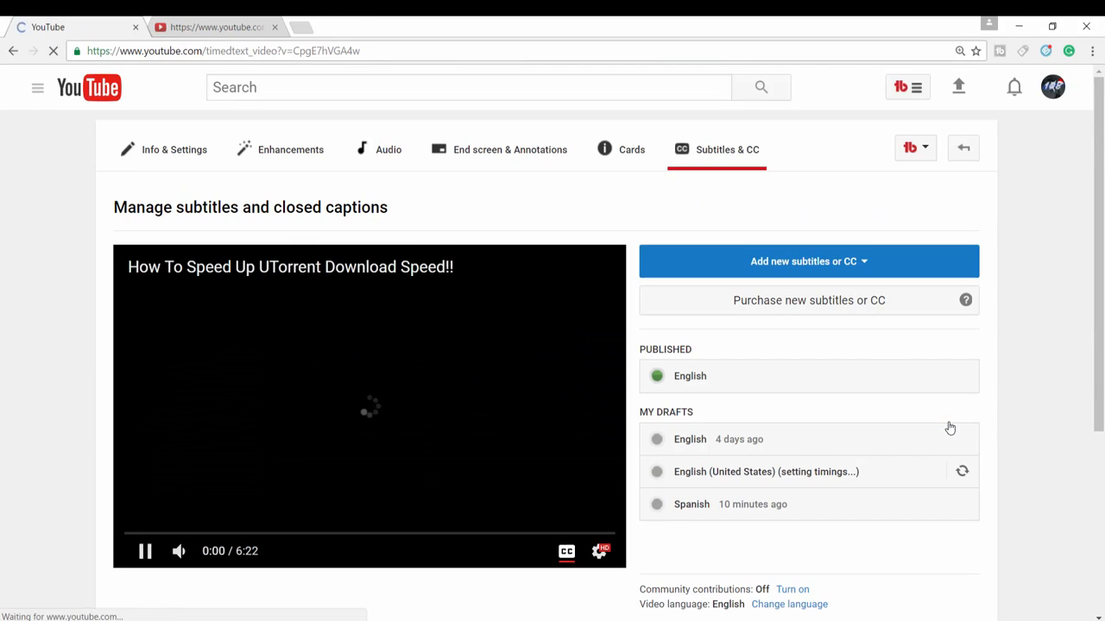
Play the video on the subtitle management page with its sound muted.
click(139, 557)
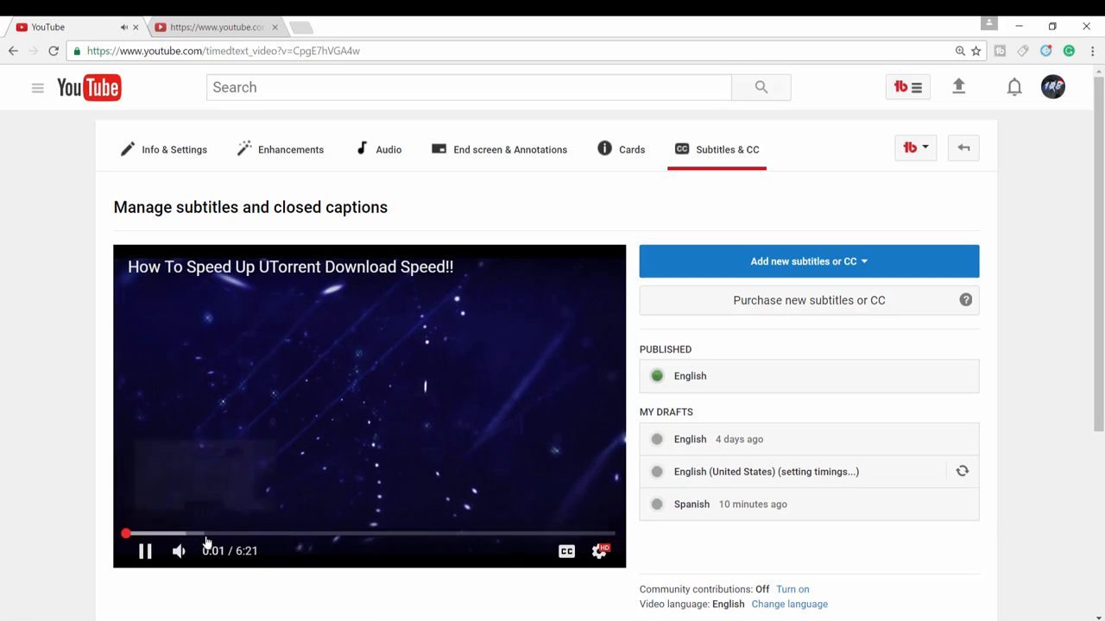
click(182, 553)
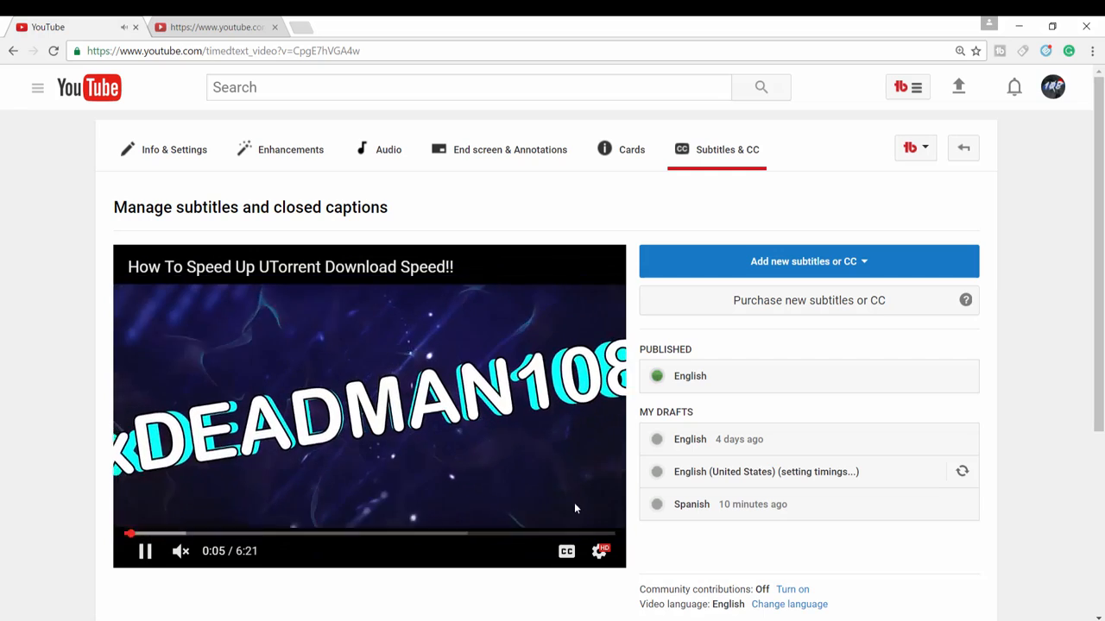
scroll(911, 426, down, 3)
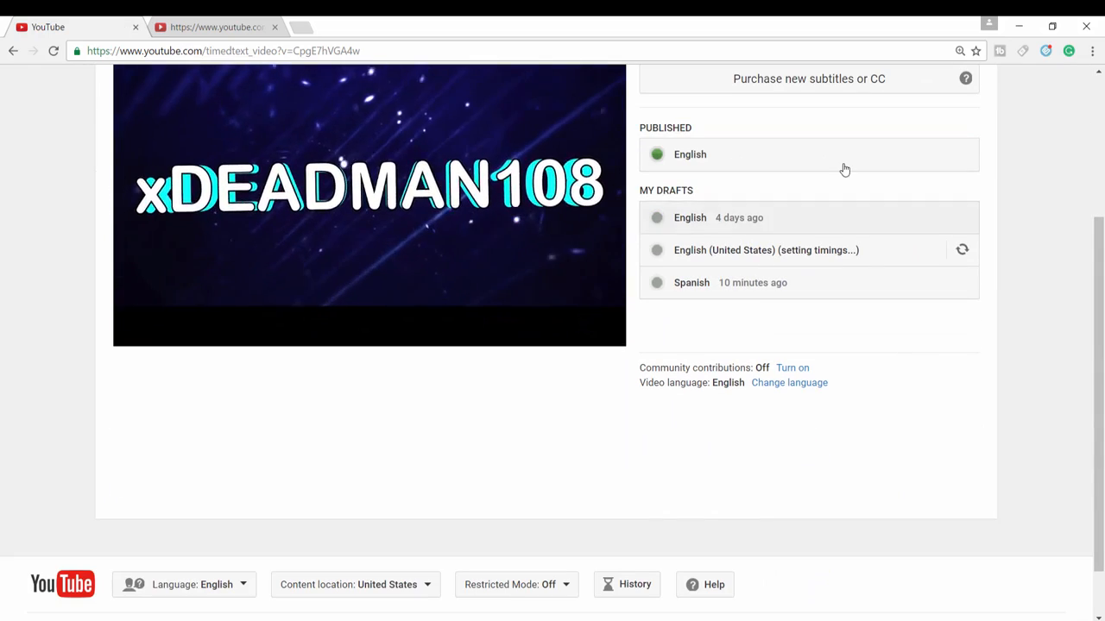
scroll(806, 276, up, 1)
scroll(809, 276, up, 2)
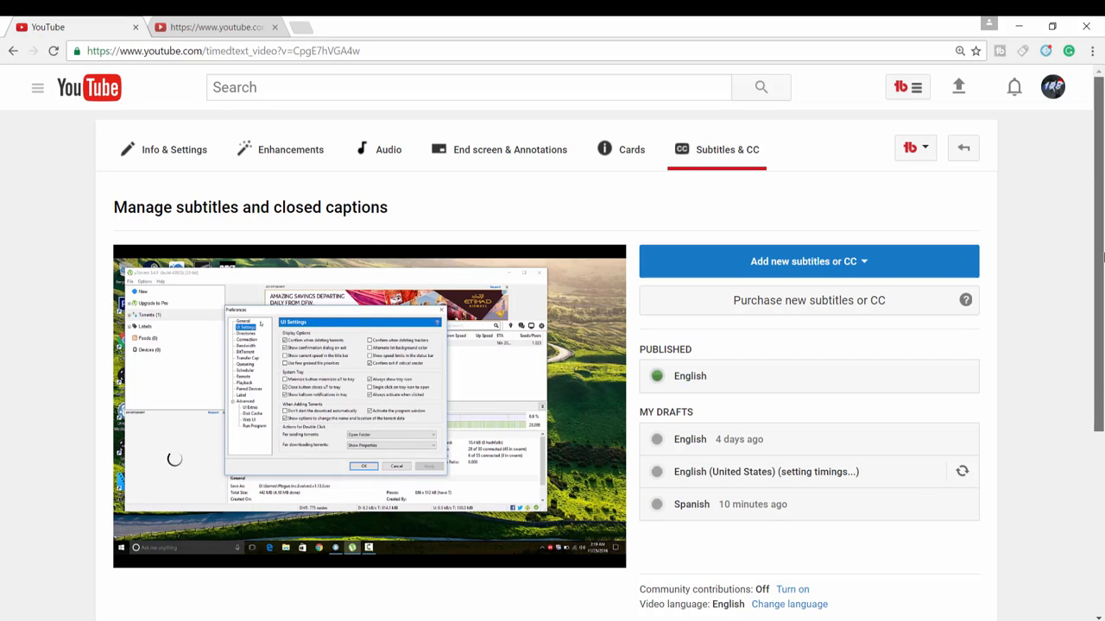
scroll(1096, 518, down, 4)
scroll(1096, 616, up, 4)
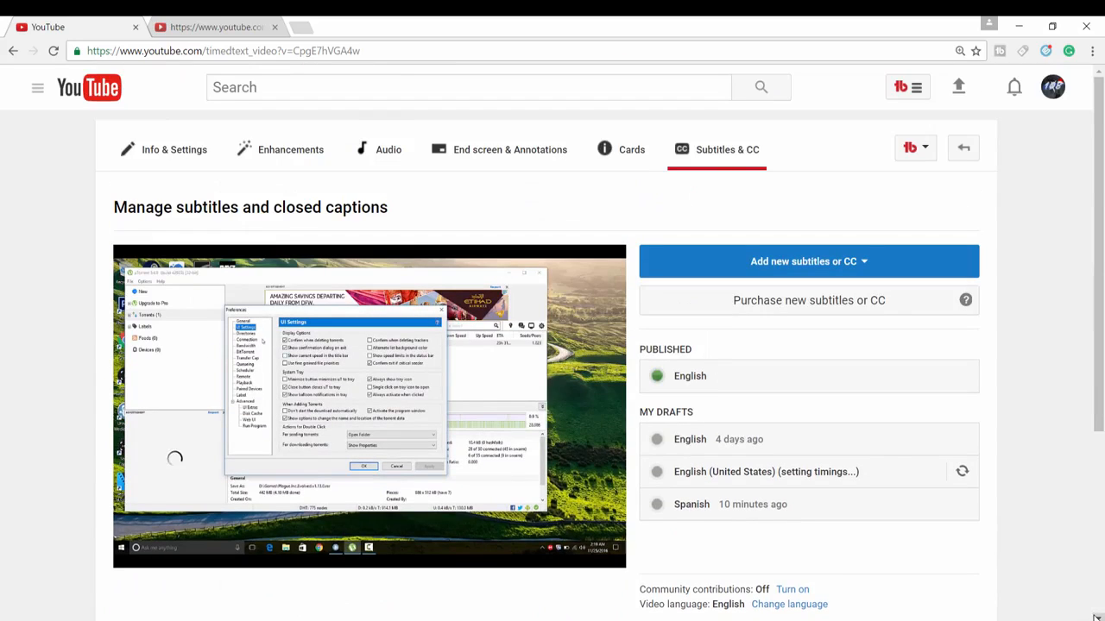